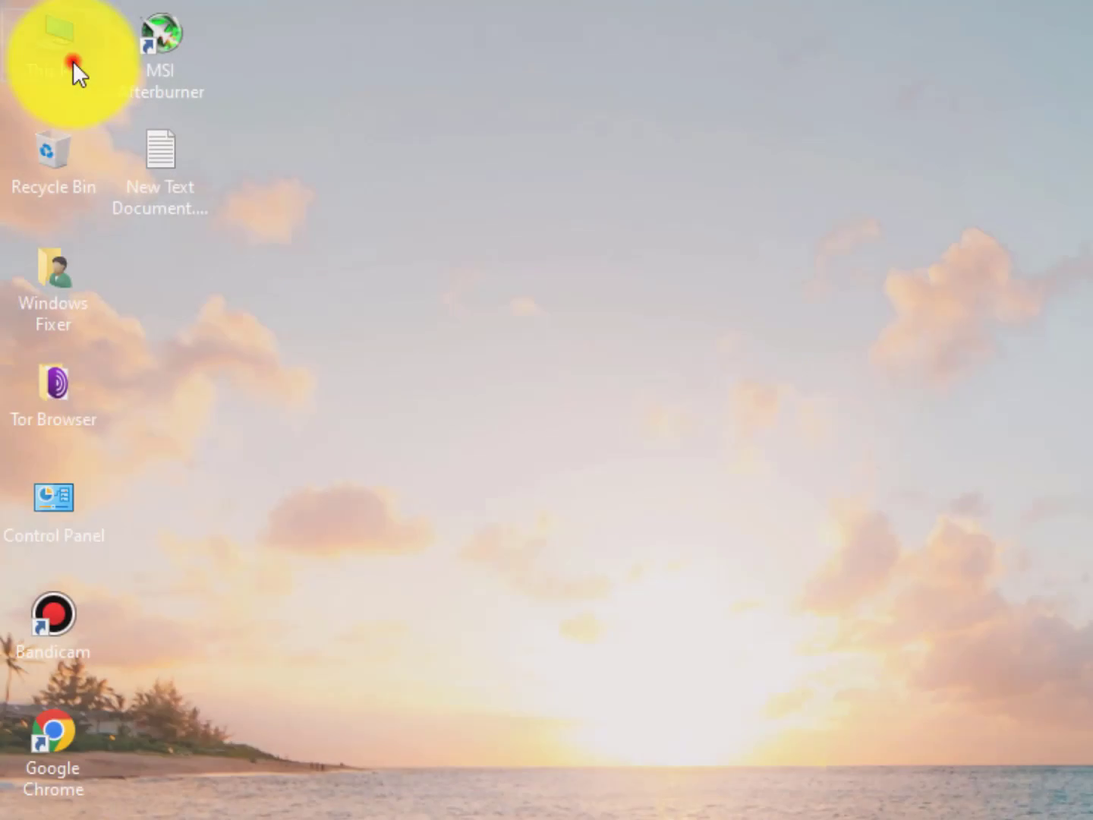
# Open This PC to view the drives, then close it.
pyautogui.doubleClick(72, 61)
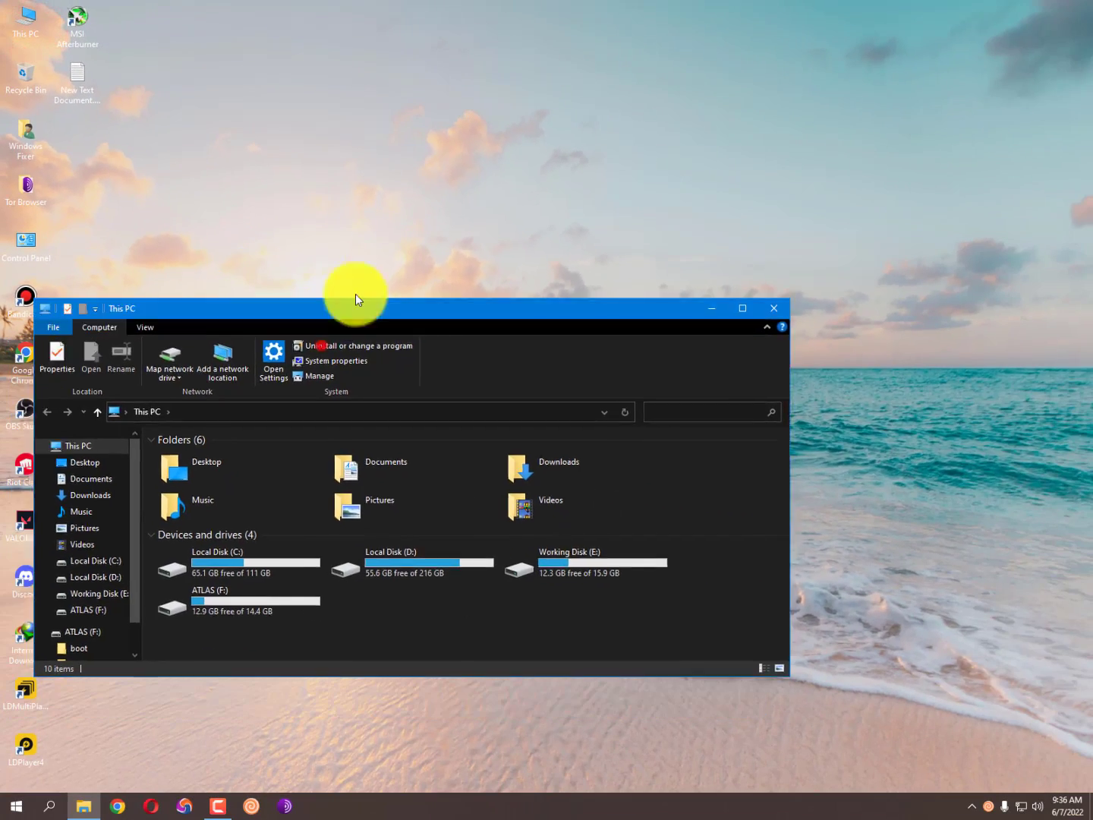
pyautogui.moveTo(359, 297)
pyautogui.mouseDown()
pyautogui.moveTo(454, 96)
pyautogui.moveTo(456, 54)
pyautogui.mouseUp()
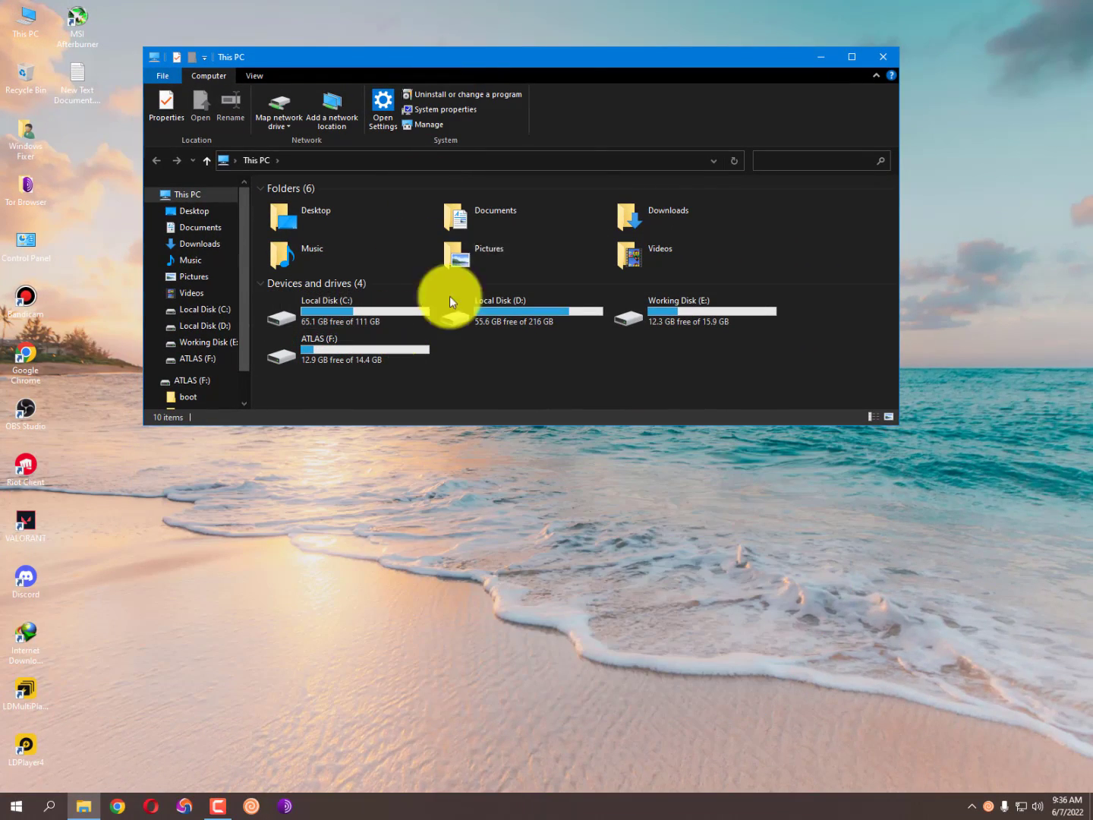
pyautogui.click(882, 58)
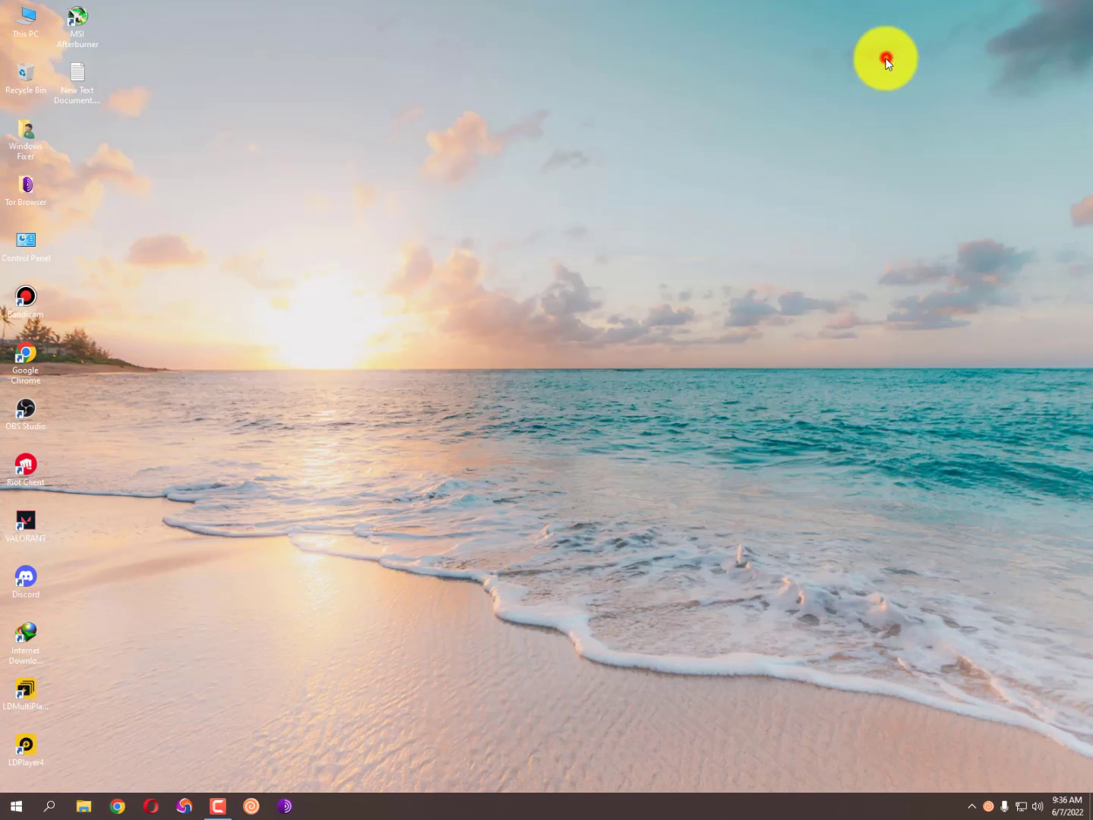
# Launch LDMultiPlayer from its desktop shortcut and reposition its window.
pyautogui.click(24, 689)
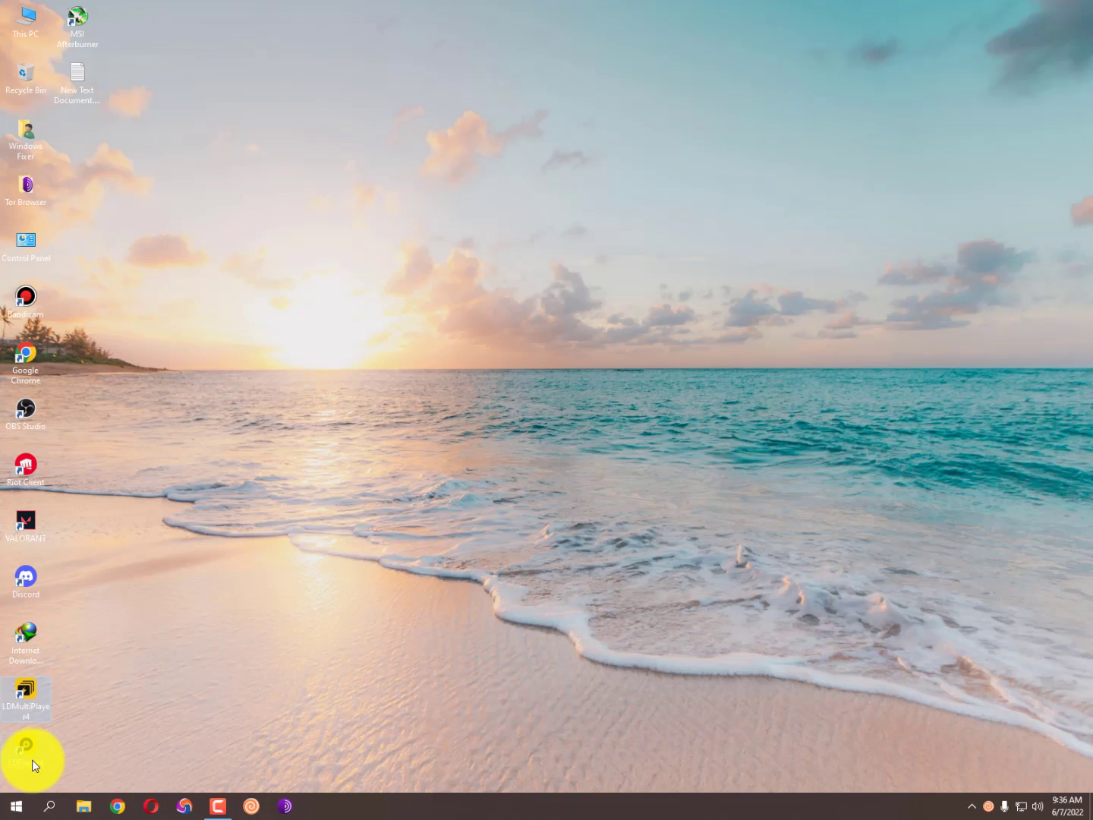
pyautogui.click(141, 721)
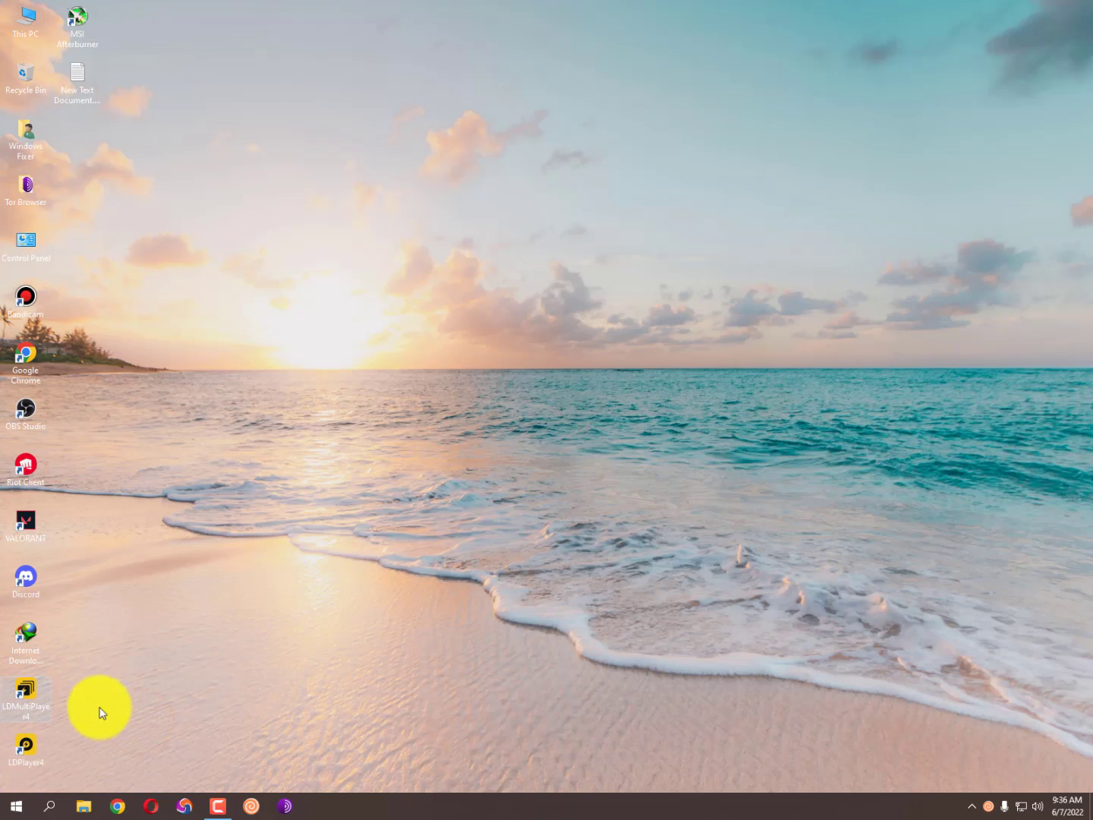
pyautogui.doubleClick(30, 687)
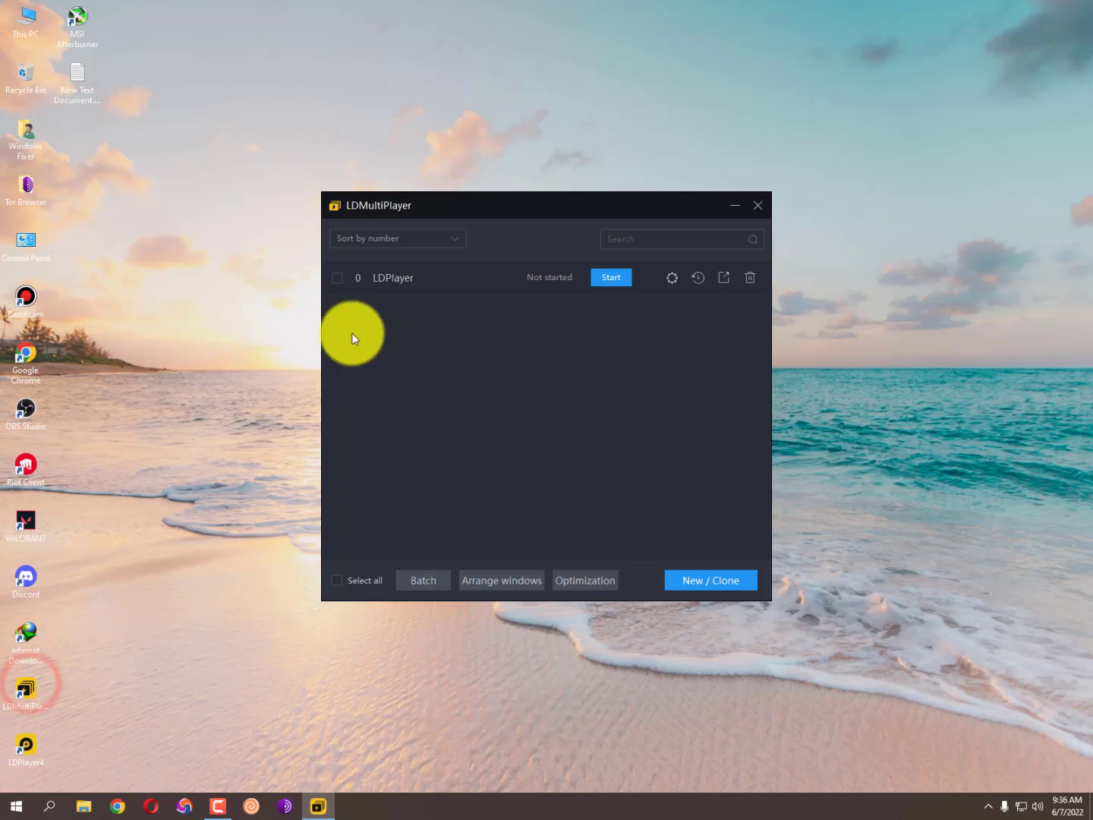
pyautogui.moveTo(470, 204)
pyautogui.mouseDown()
pyautogui.moveTo(346, 48)
pyautogui.moveTo(264, 58)
pyautogui.moveTo(570, 57)
pyautogui.mouseUp()
pyautogui.click(371, 82)
pyautogui.click(320, 92)
pyautogui.click(309, 93)
pyautogui.moveTo(578, 65)
pyautogui.mouseDown()
pyautogui.moveTo(441, 43)
pyautogui.moveTo(353, 47)
pyautogui.mouseUp()
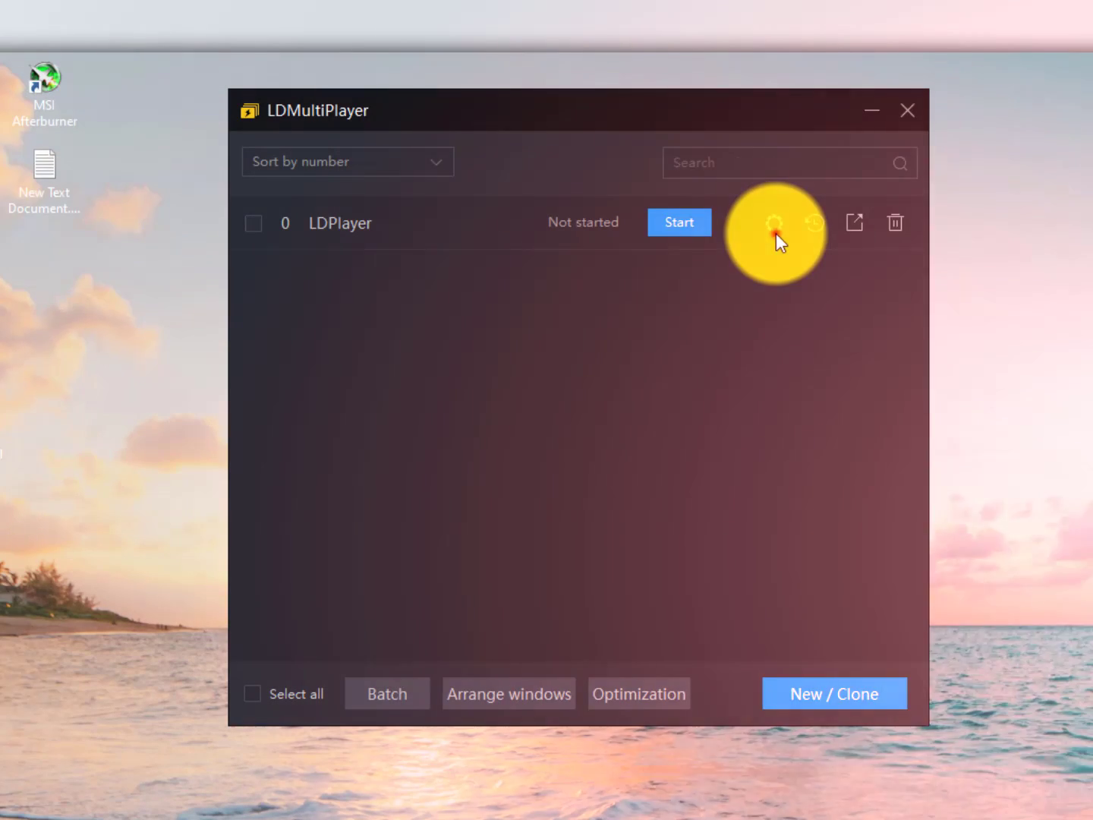
# Set the LDPlayer instance to 4 CPU cores, 4096M RAM and auto-expanding disk, then save.
pyautogui.click(549, 115)
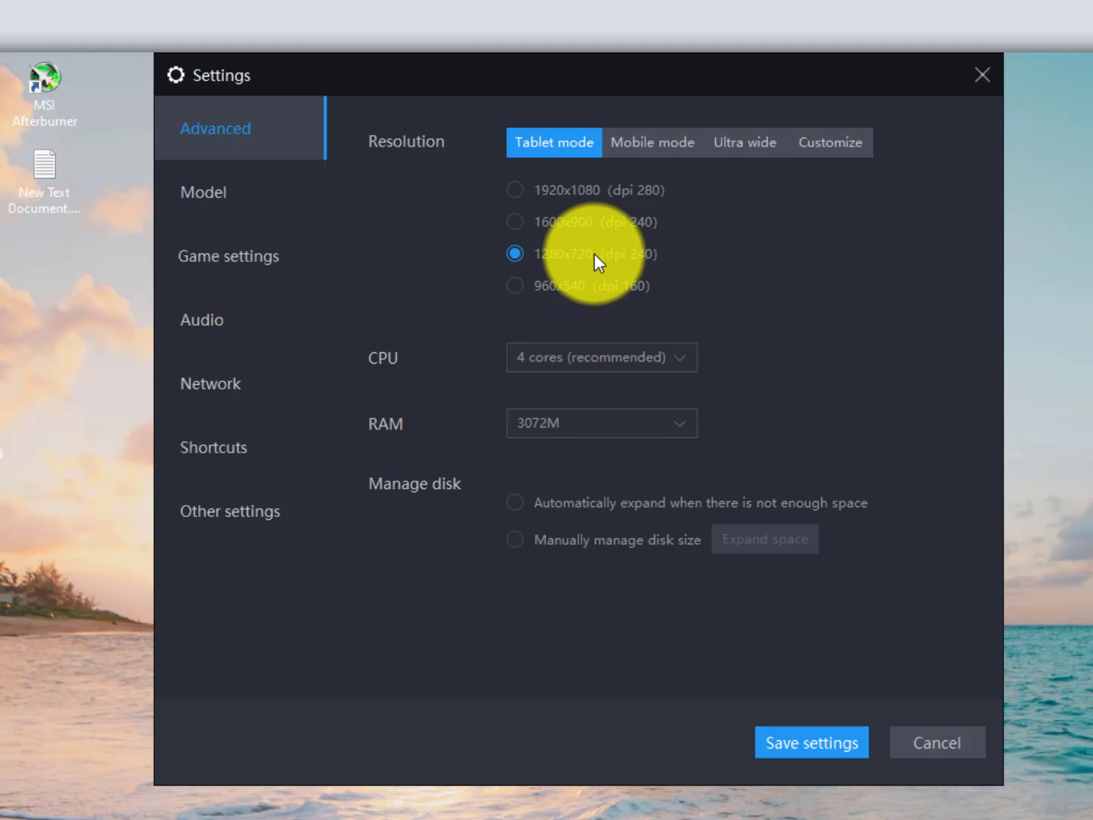
pyautogui.click(567, 355)
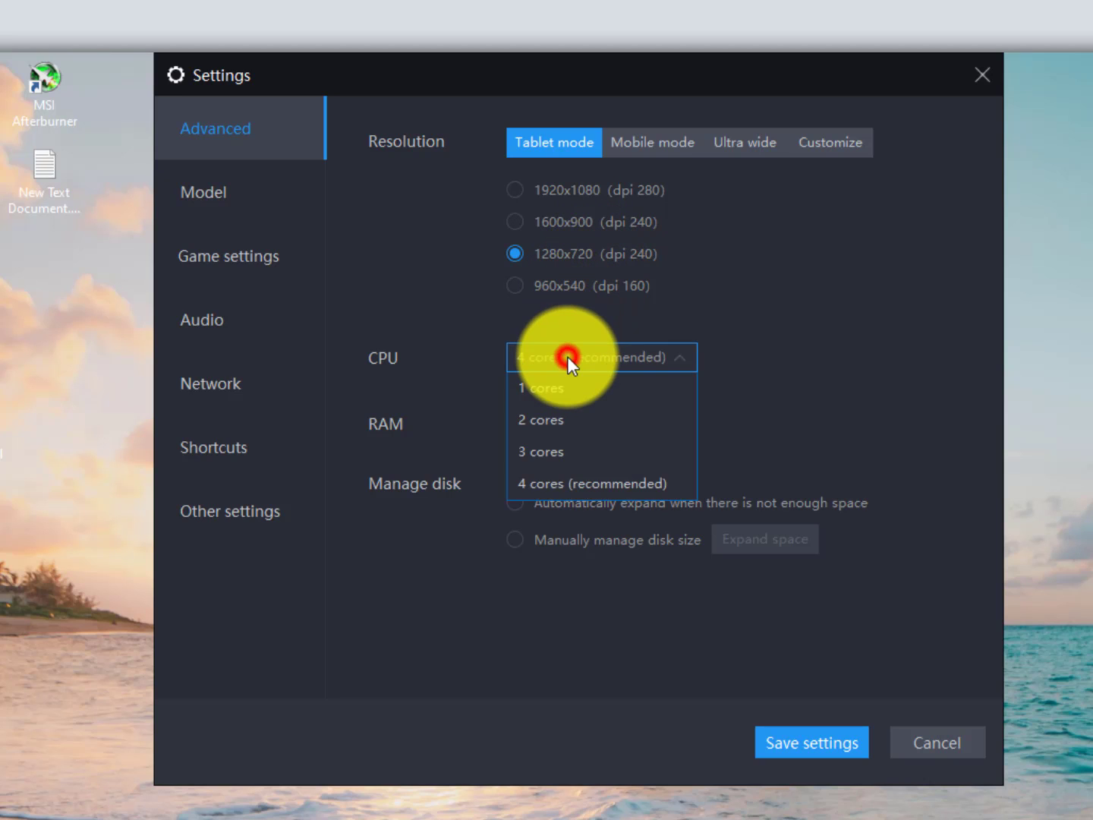
pyautogui.click(567, 356)
pyautogui.click(657, 343)
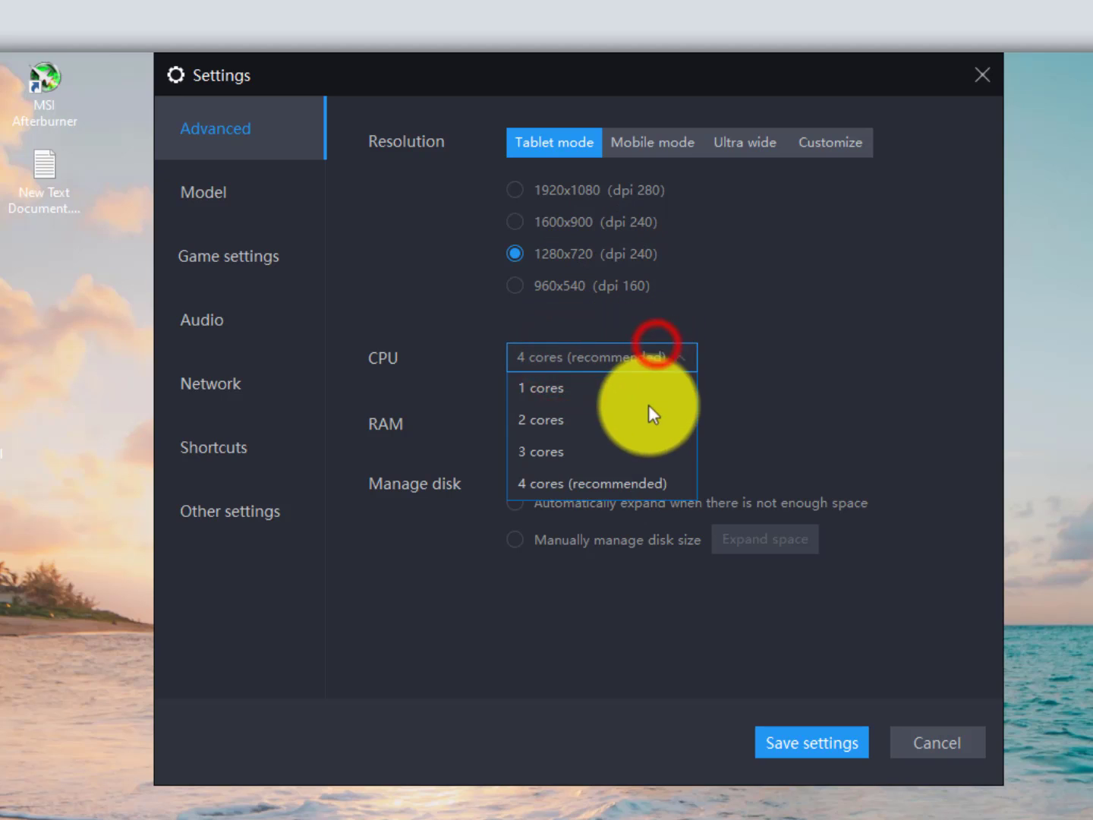
pyautogui.click(675, 354)
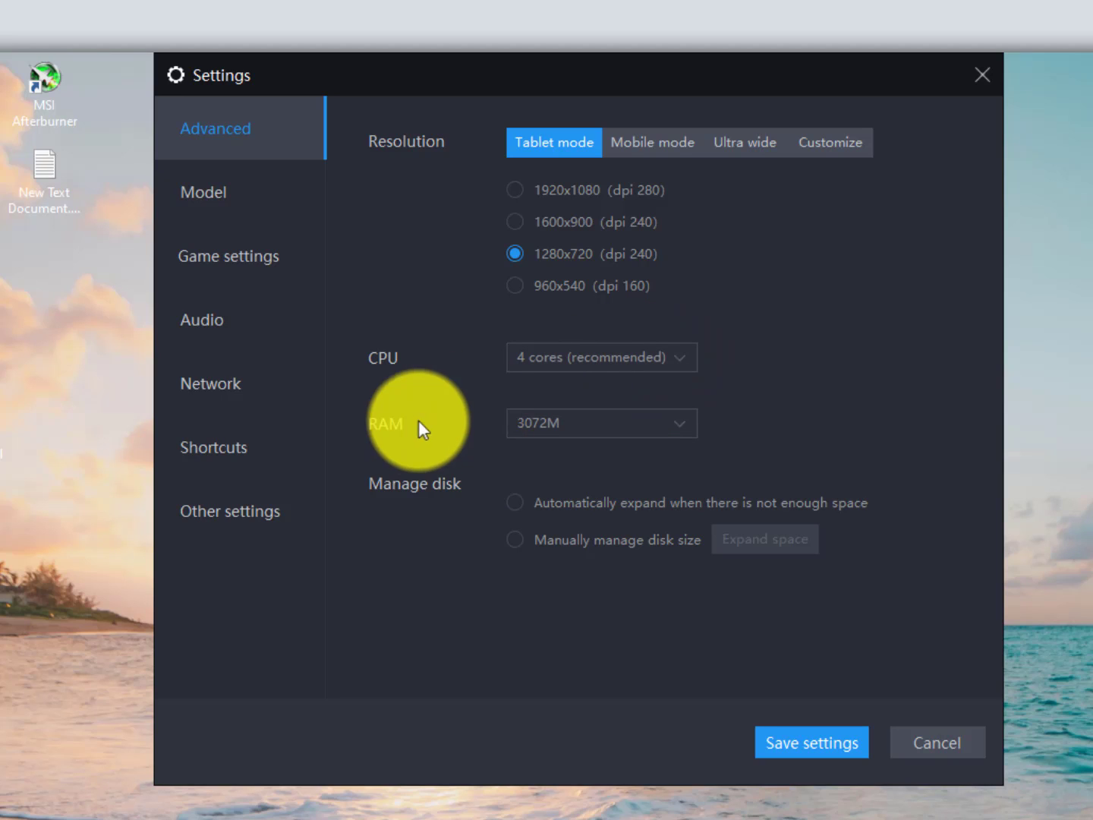
pyautogui.click(654, 434)
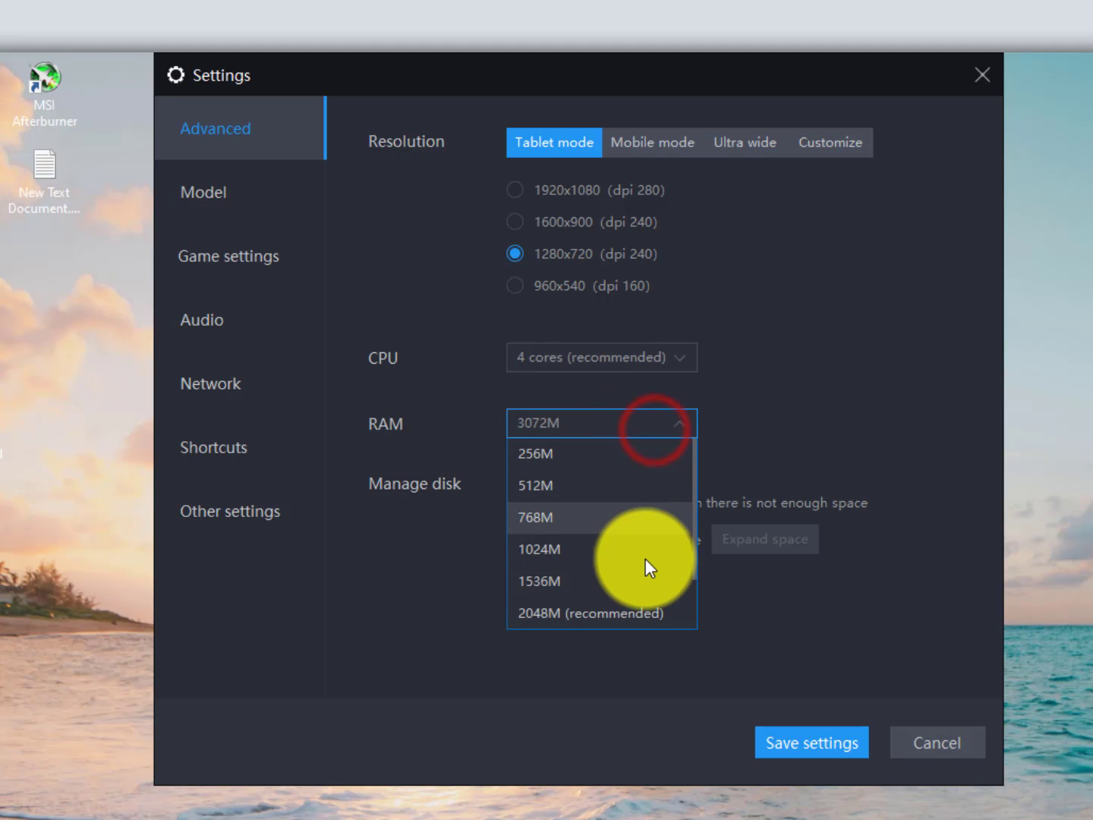
pyautogui.scroll(-2, 645, 557)
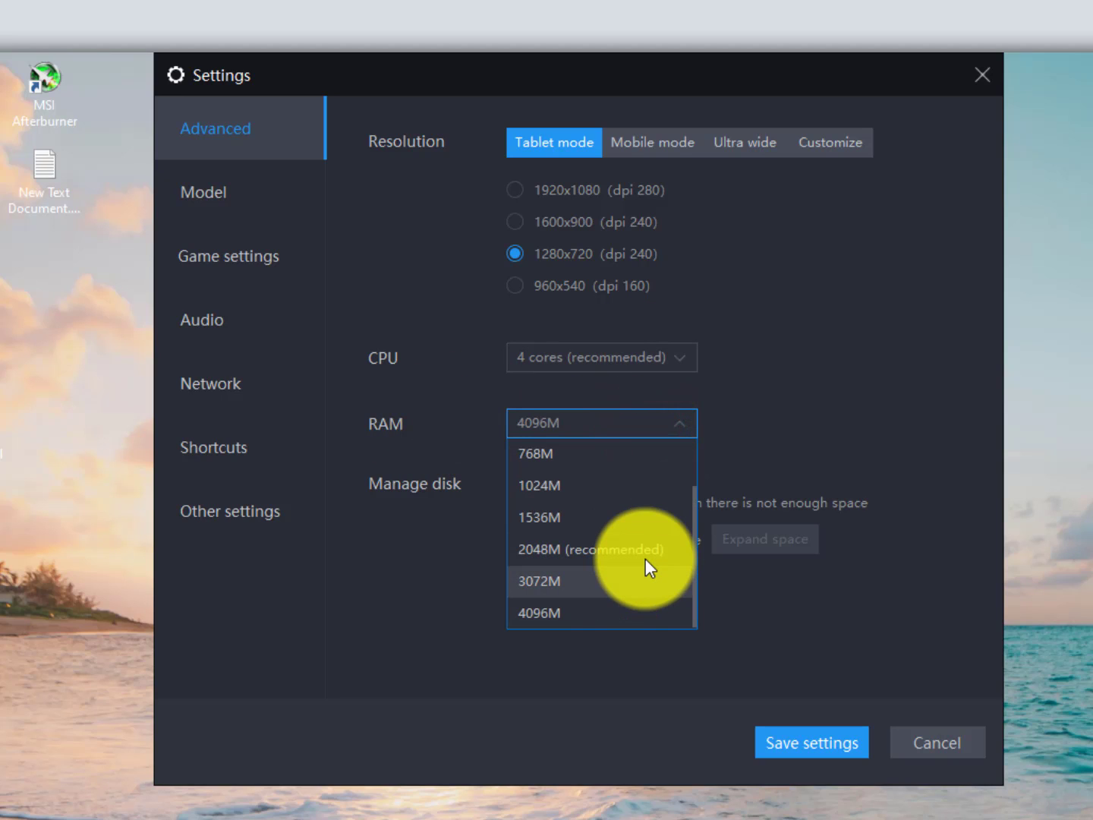
pyautogui.click(856, 431)
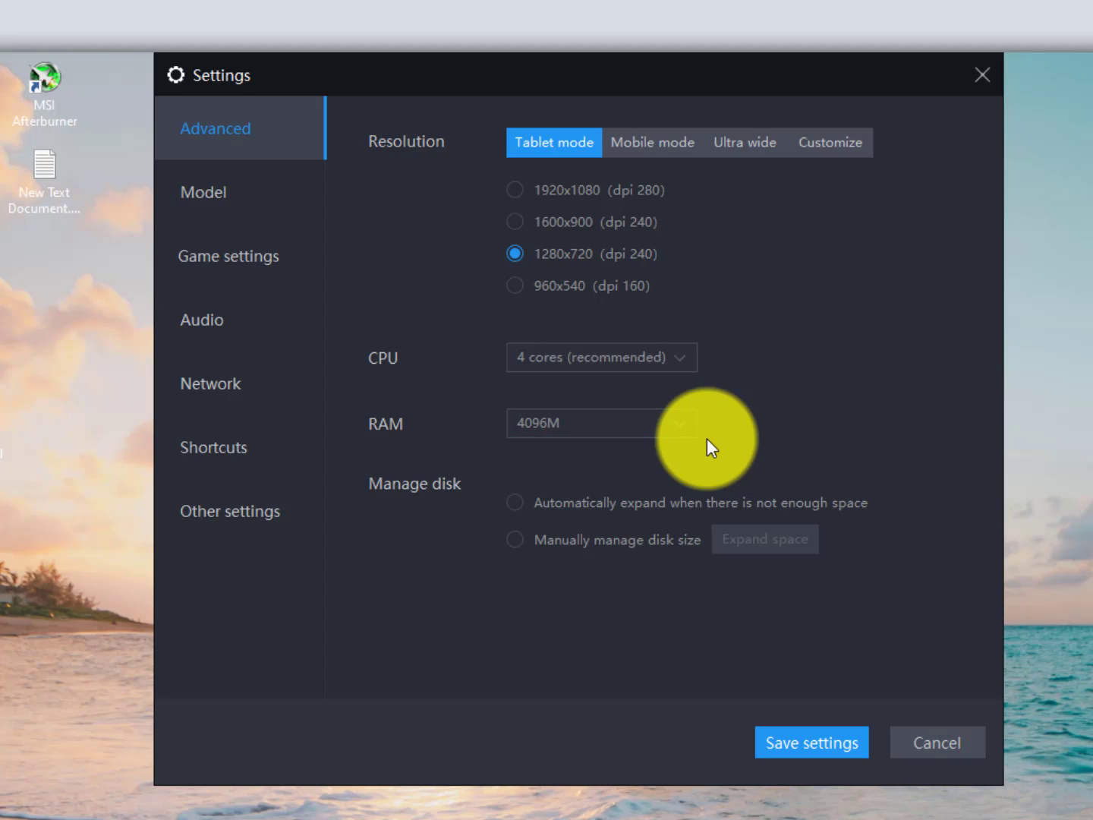
pyautogui.click(517, 501)
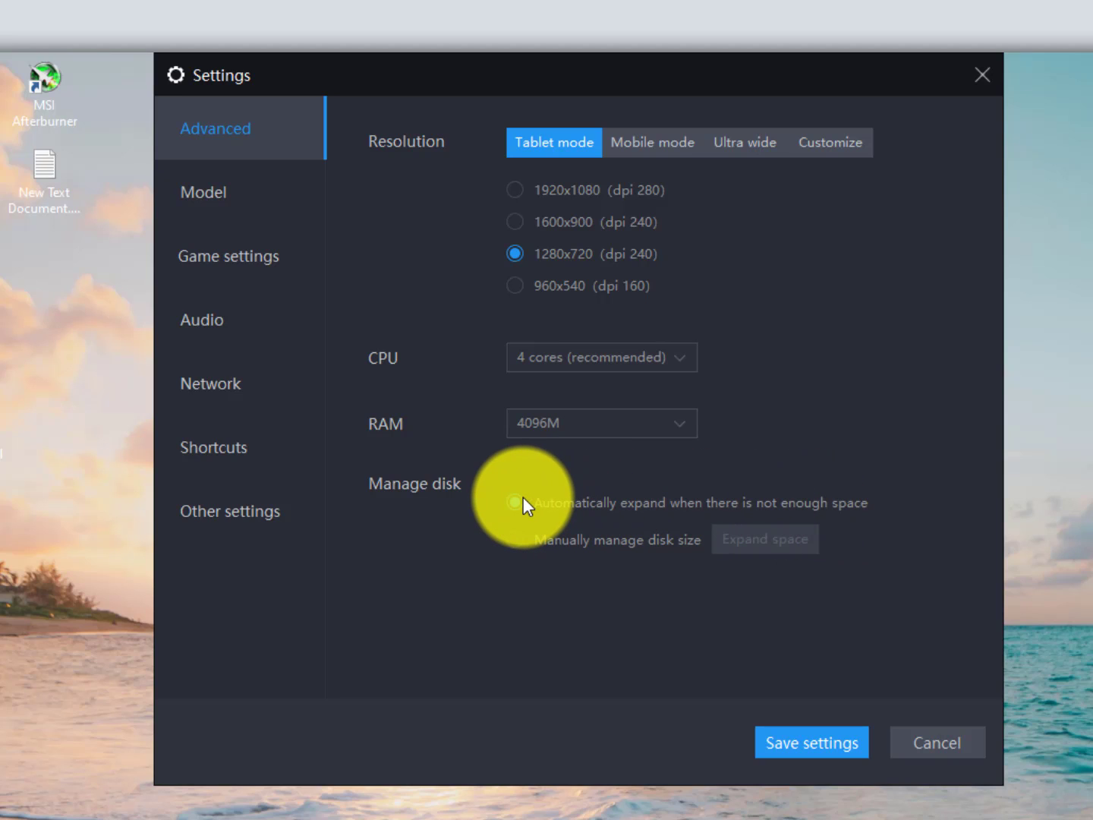
pyautogui.click(774, 734)
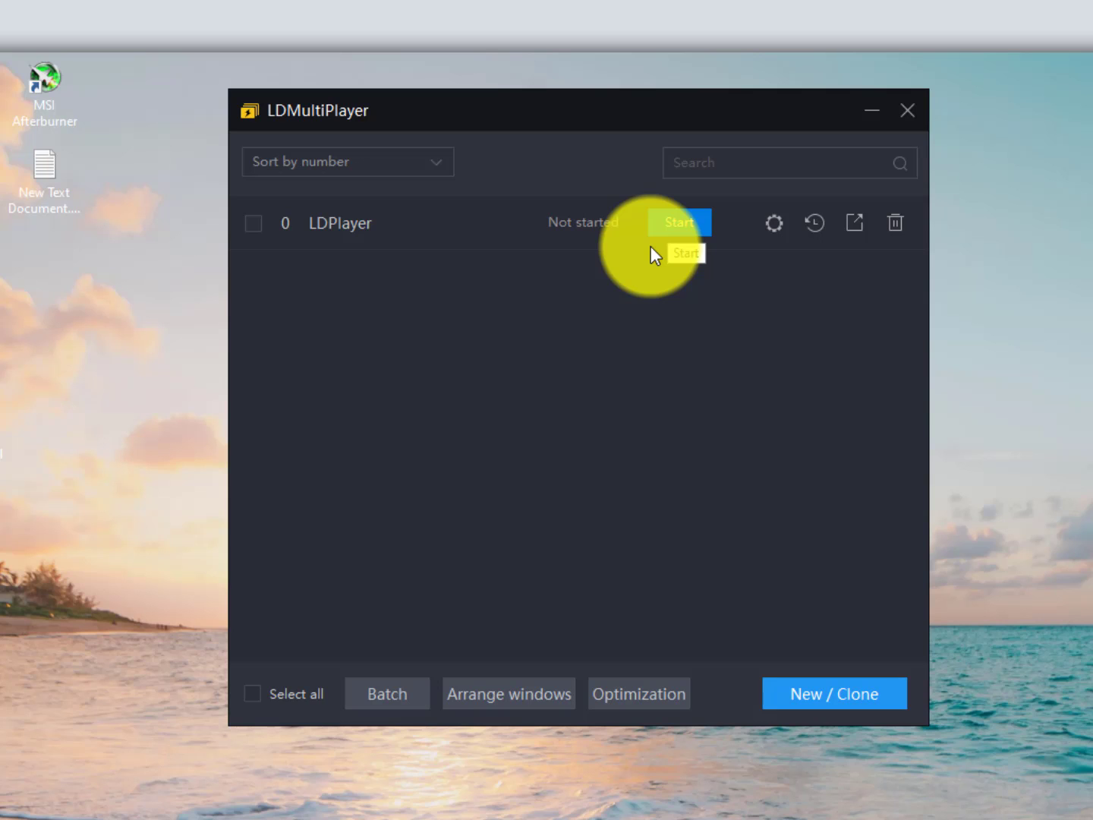
# Clone instance 0 LDPlayer into LDPlayer-1, then delete and confirm removing the original.
pyautogui.click(852, 699)
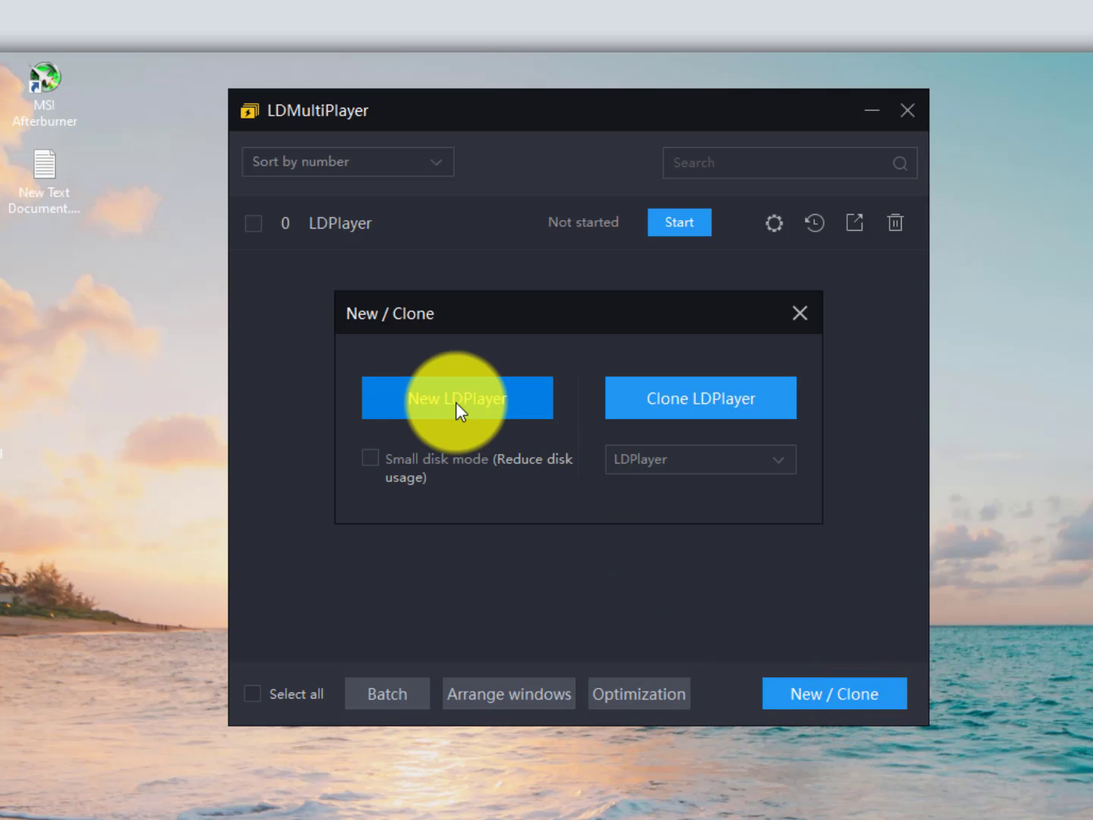
pyautogui.click(697, 403)
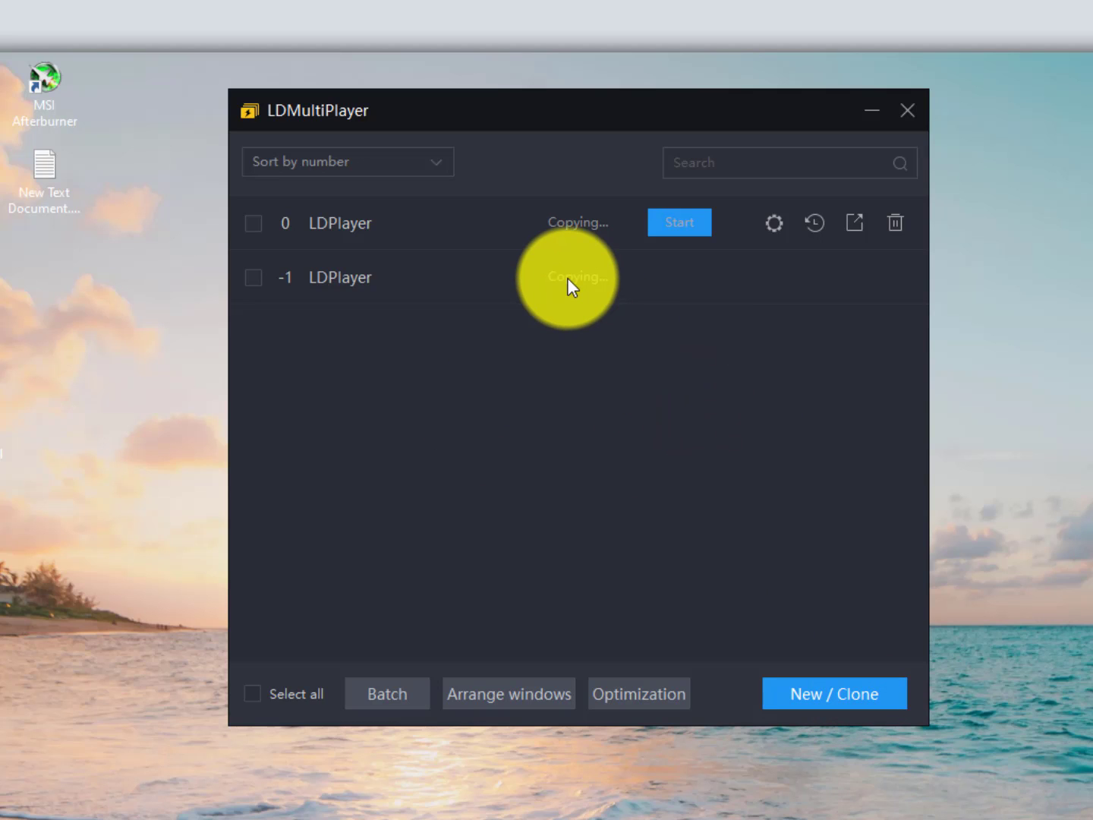
pyautogui.click(567, 278)
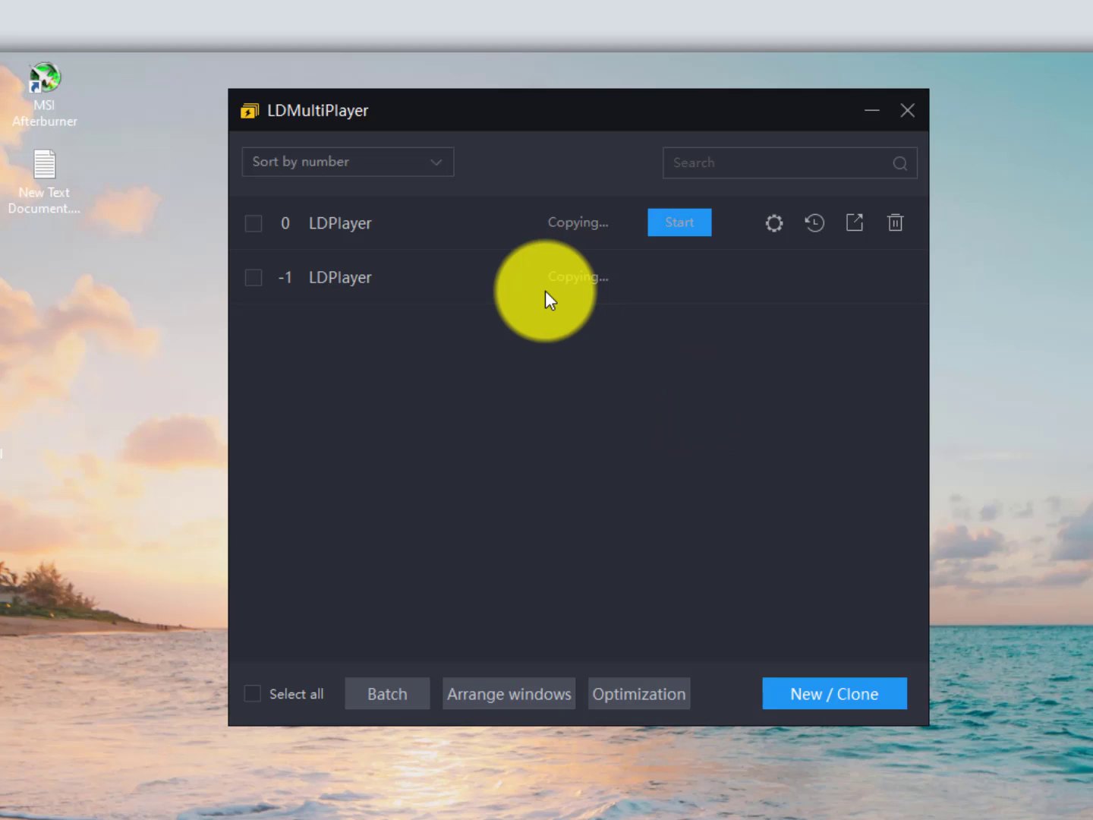
pyautogui.click(257, 223)
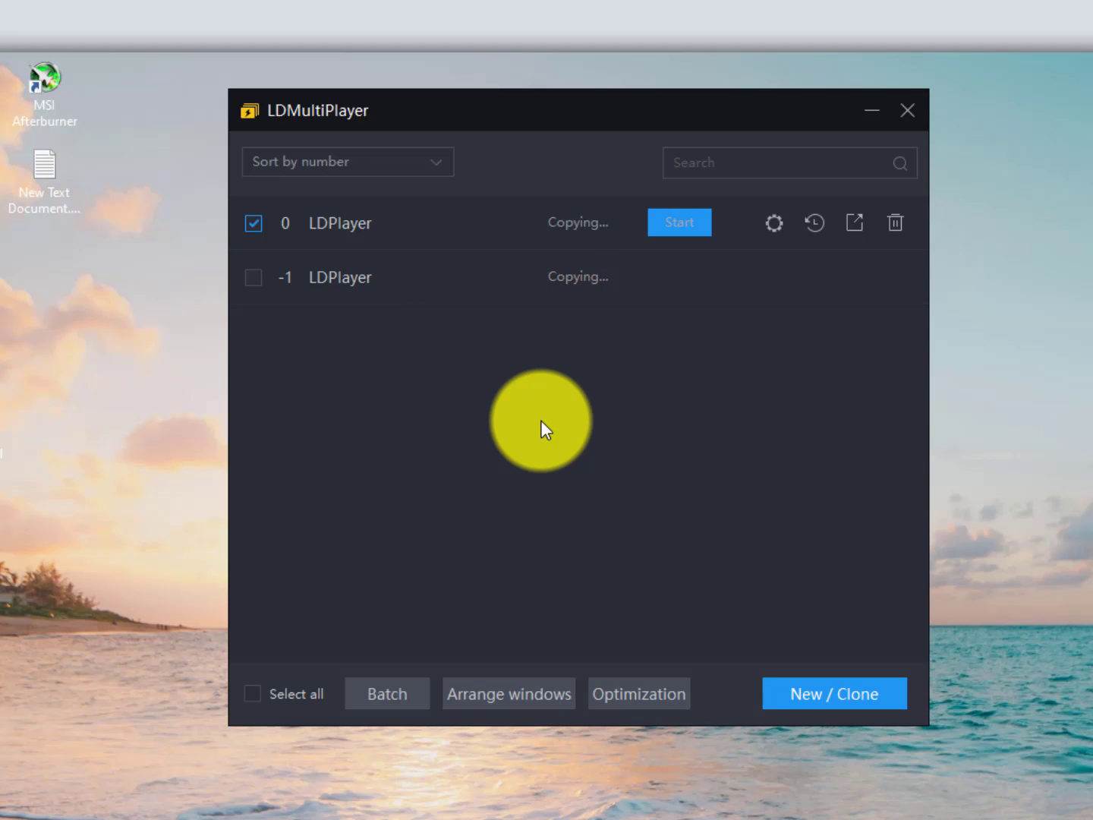
pyautogui.click(557, 278)
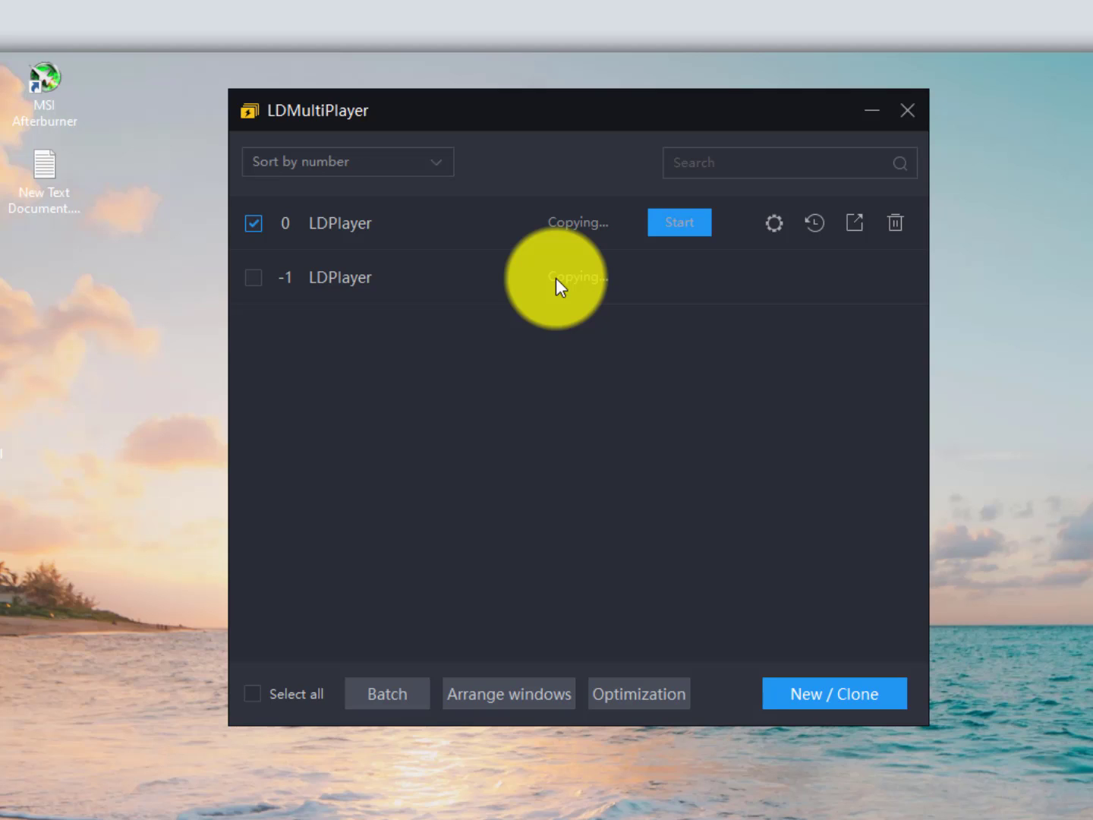
pyautogui.click(514, 350)
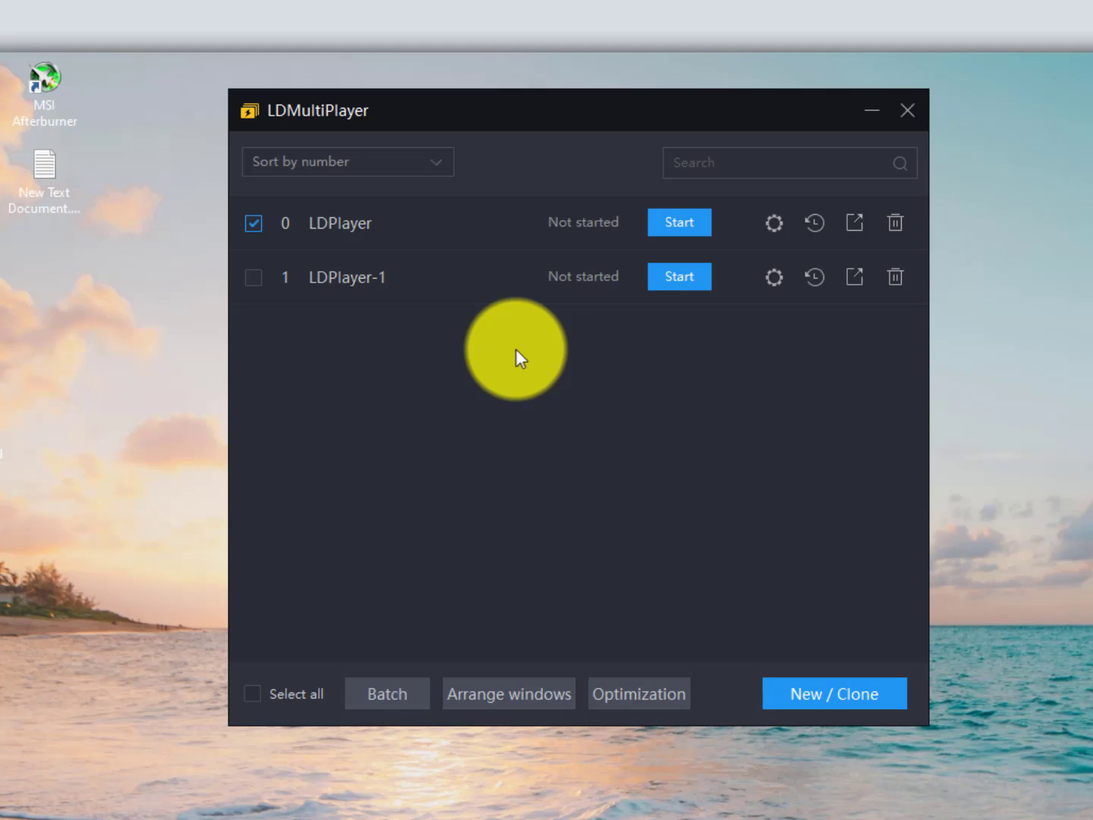
pyautogui.click(891, 224)
pyautogui.click(529, 503)
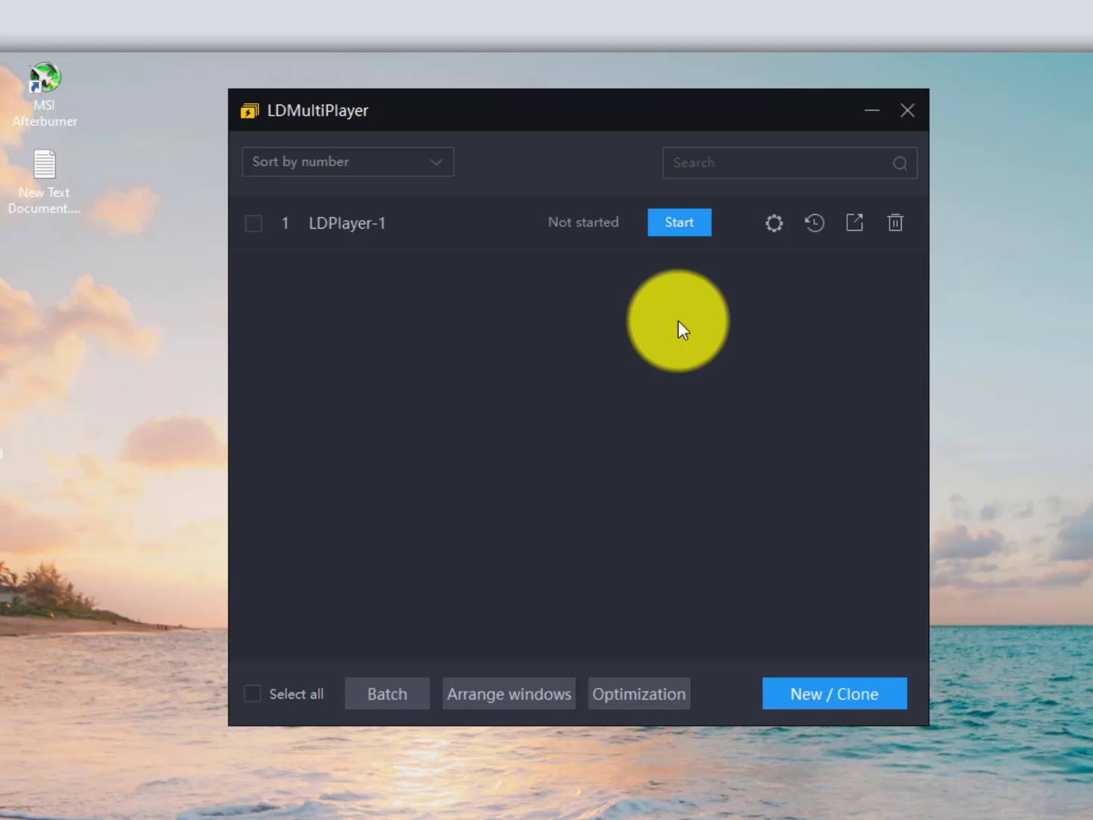
# Open the Optimization dialog and move it left beside the instance list.
pyautogui.click(633, 694)
pyautogui.moveTo(496, 77); pyautogui.dragTo(350, 109)
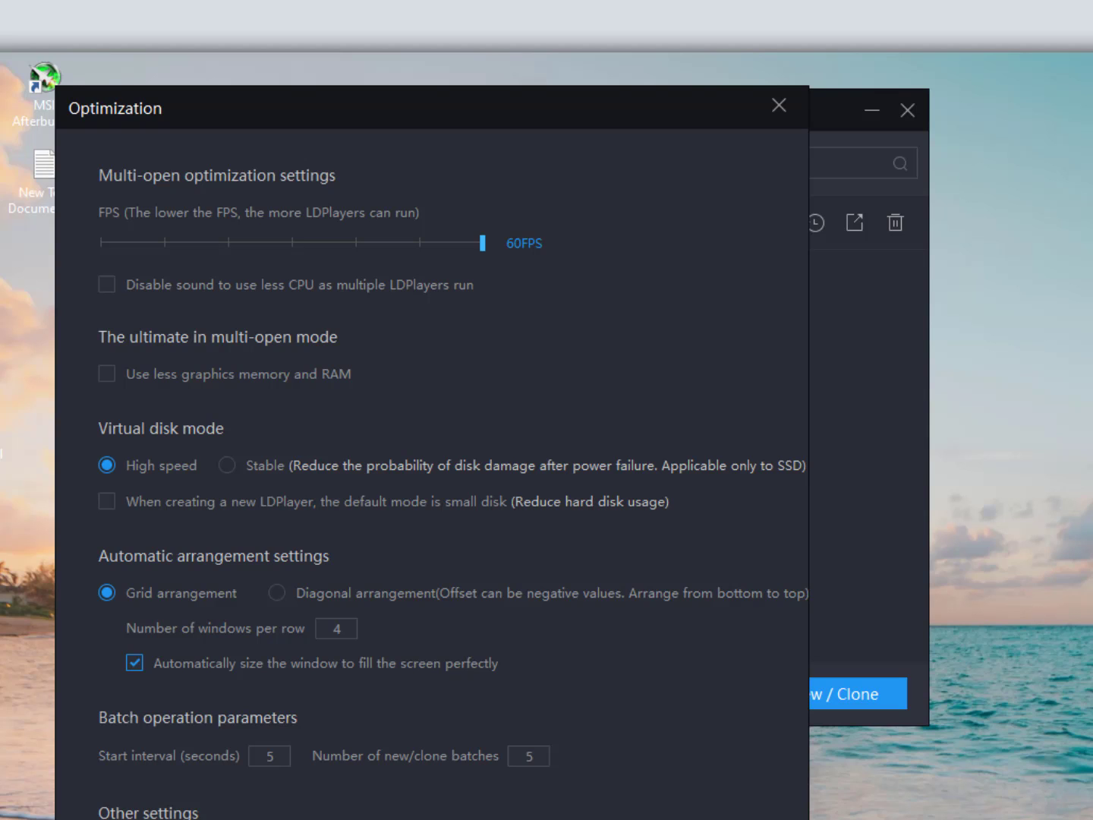
# Check per-process memory usage in Task Manager and Resource Monitor, then close both.
pyautogui.hotkey('ctrl', 'shift', 'Escape')
pyautogui.click(364, 217)
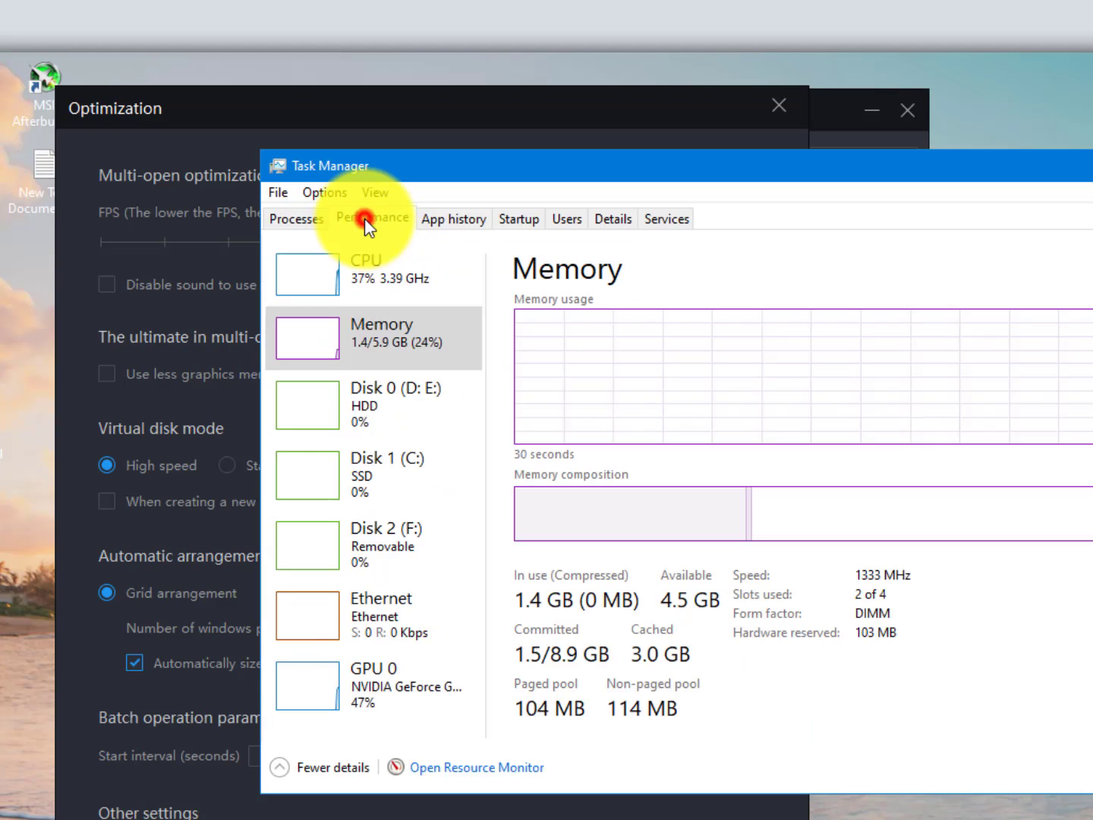
pyautogui.click(479, 769)
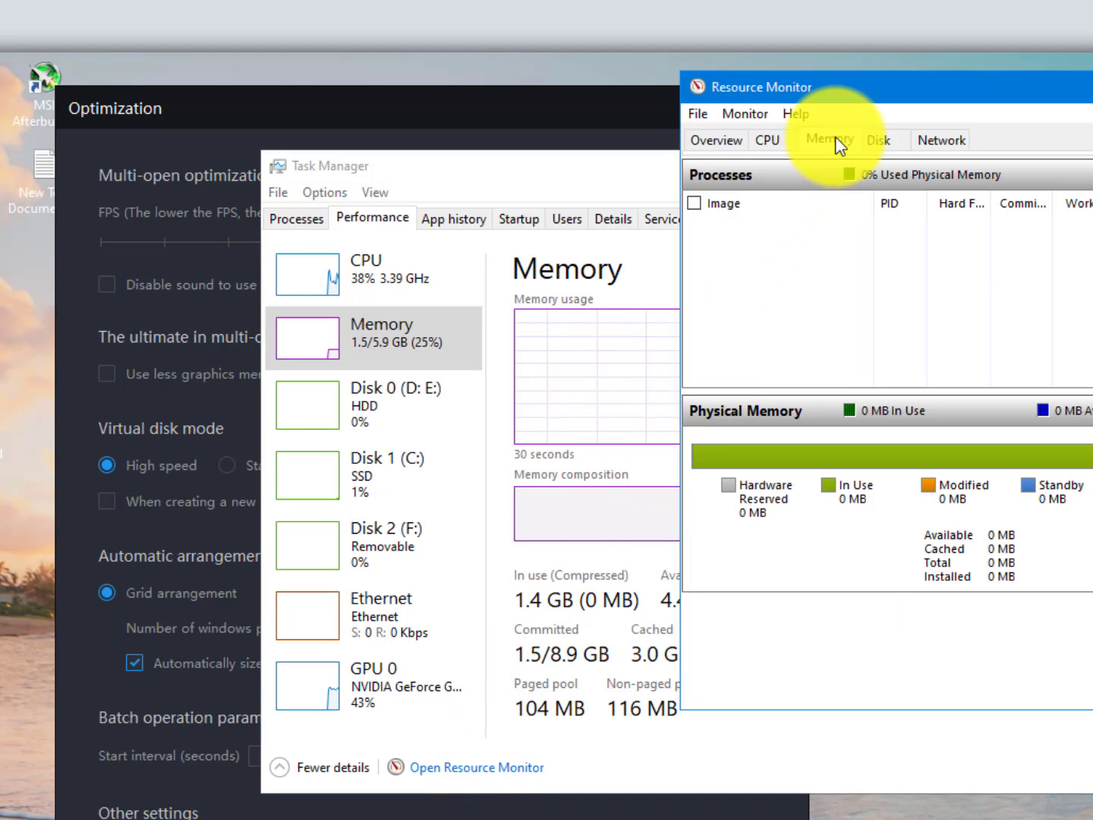
pyautogui.click(835, 139)
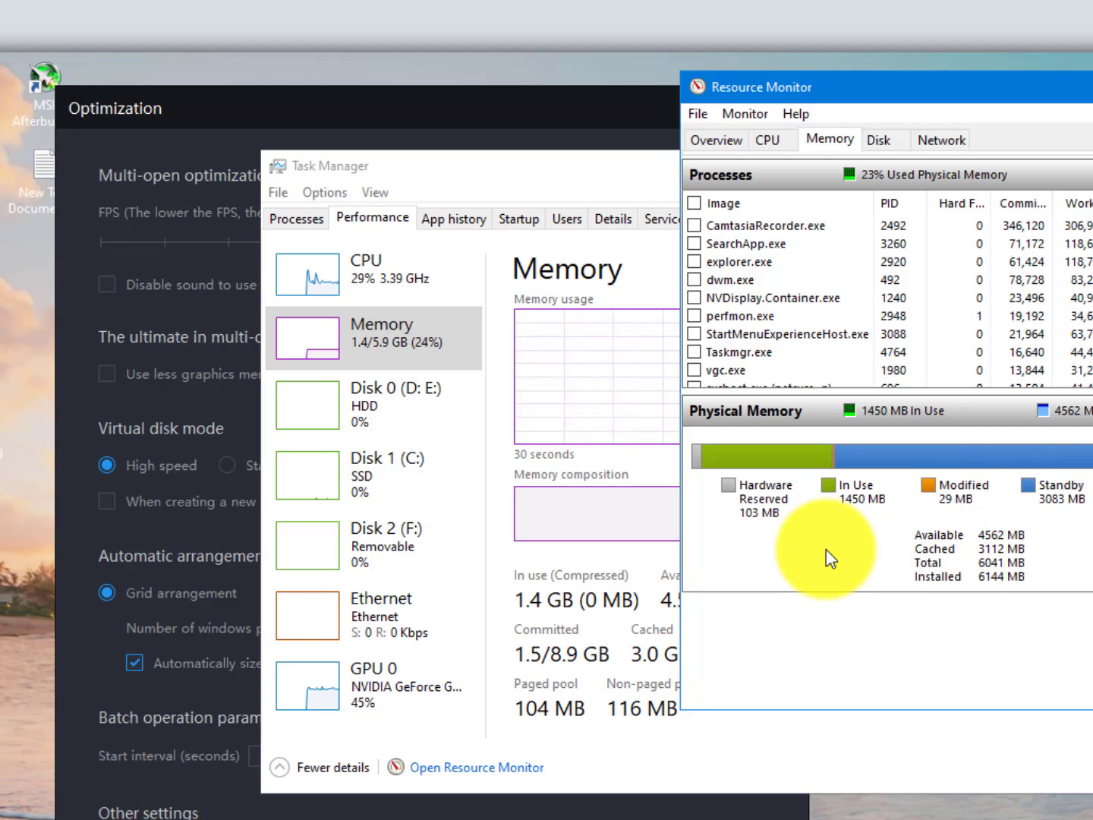
pyautogui.moveTo(1023, 501)
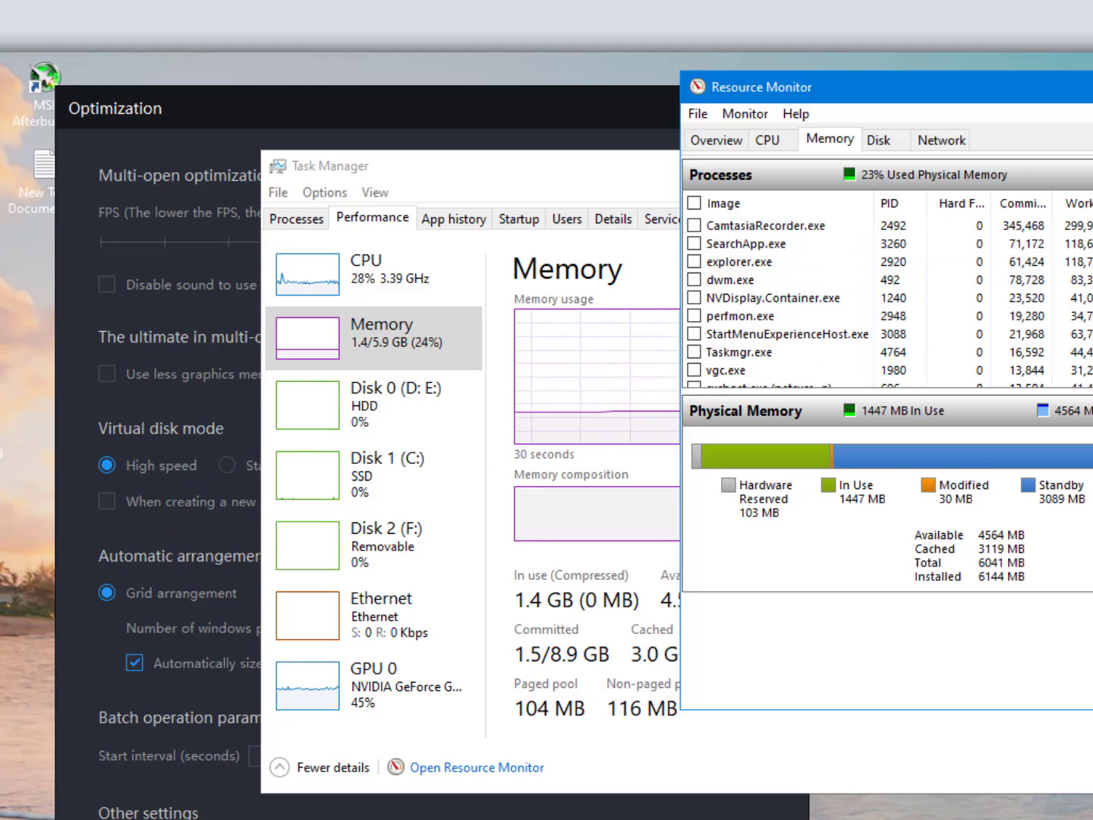
pyautogui.hotkey('alt', 'F4')
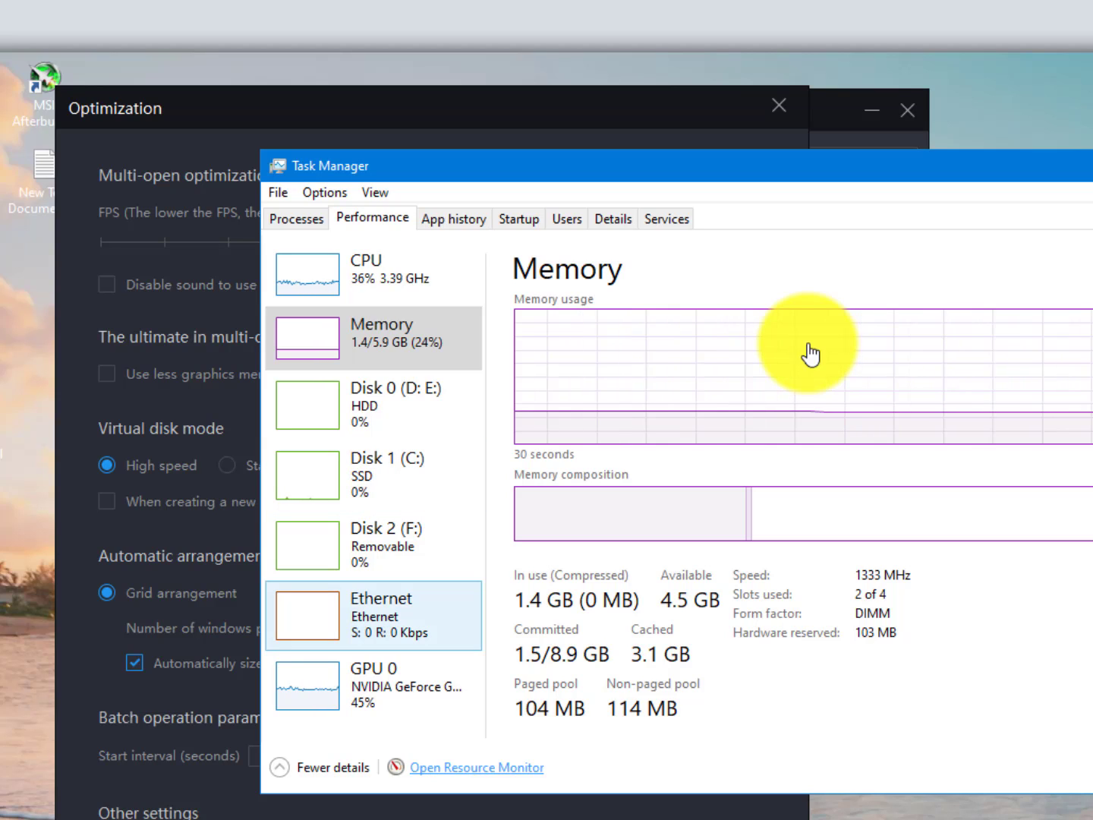
pyautogui.hotkey('alt', 'F4')
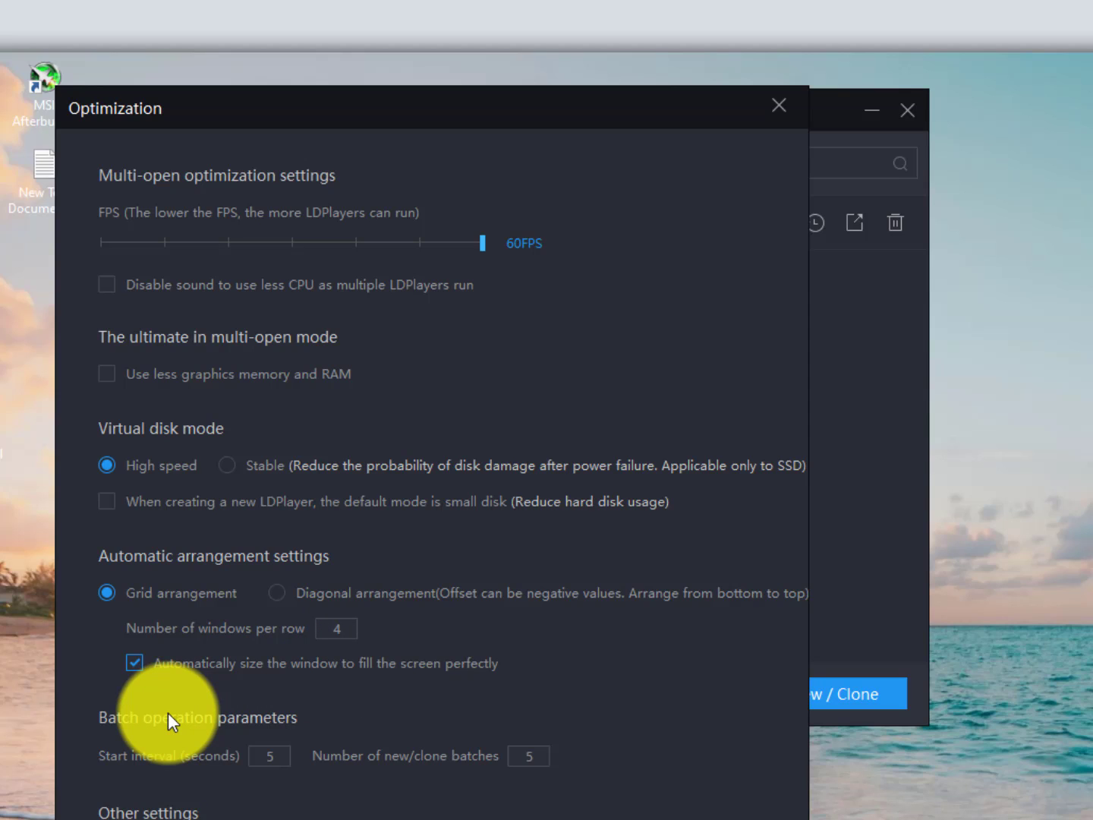
pyautogui.click(487, 770)
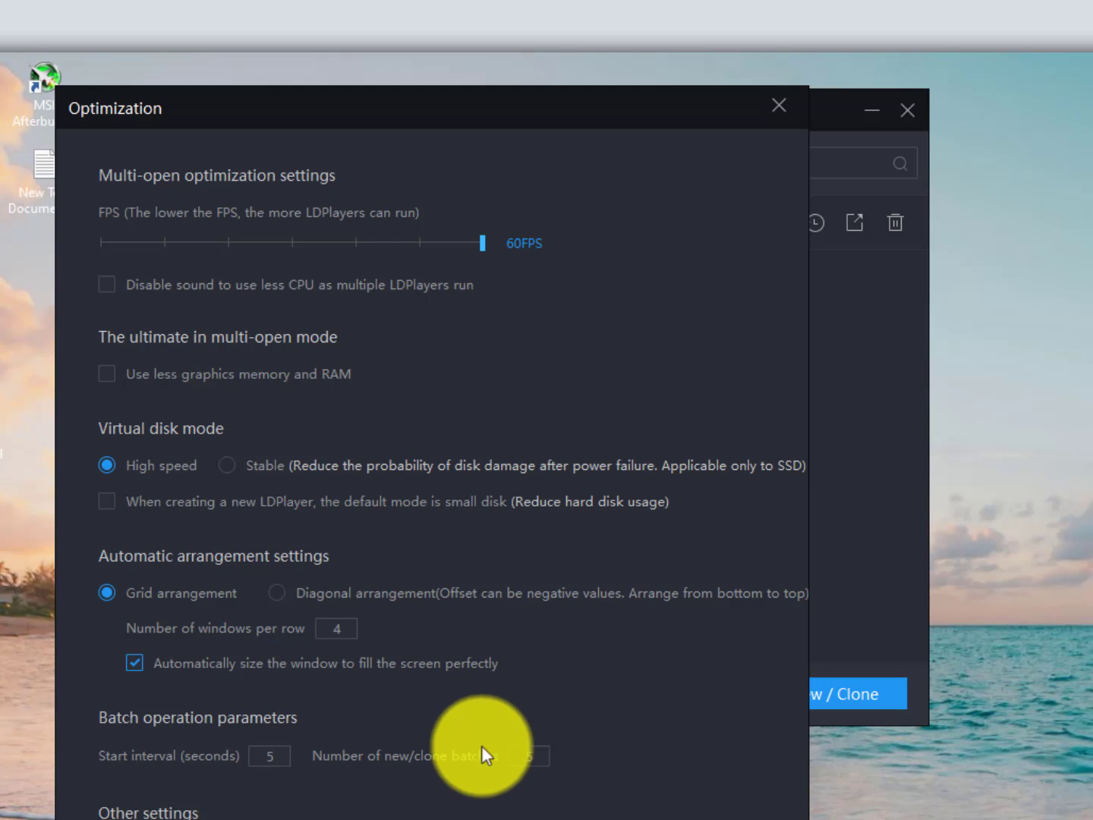
pyautogui.moveTo(434, 117)
pyautogui.mouseDown()
pyautogui.moveTo(215, 121)
pyautogui.moveTo(406, 261)
pyautogui.moveTo(448, 263)
pyautogui.mouseUp()
# Close the Optimization dialog and quit LDMultiPlayer.
pyautogui.click(792, 259)
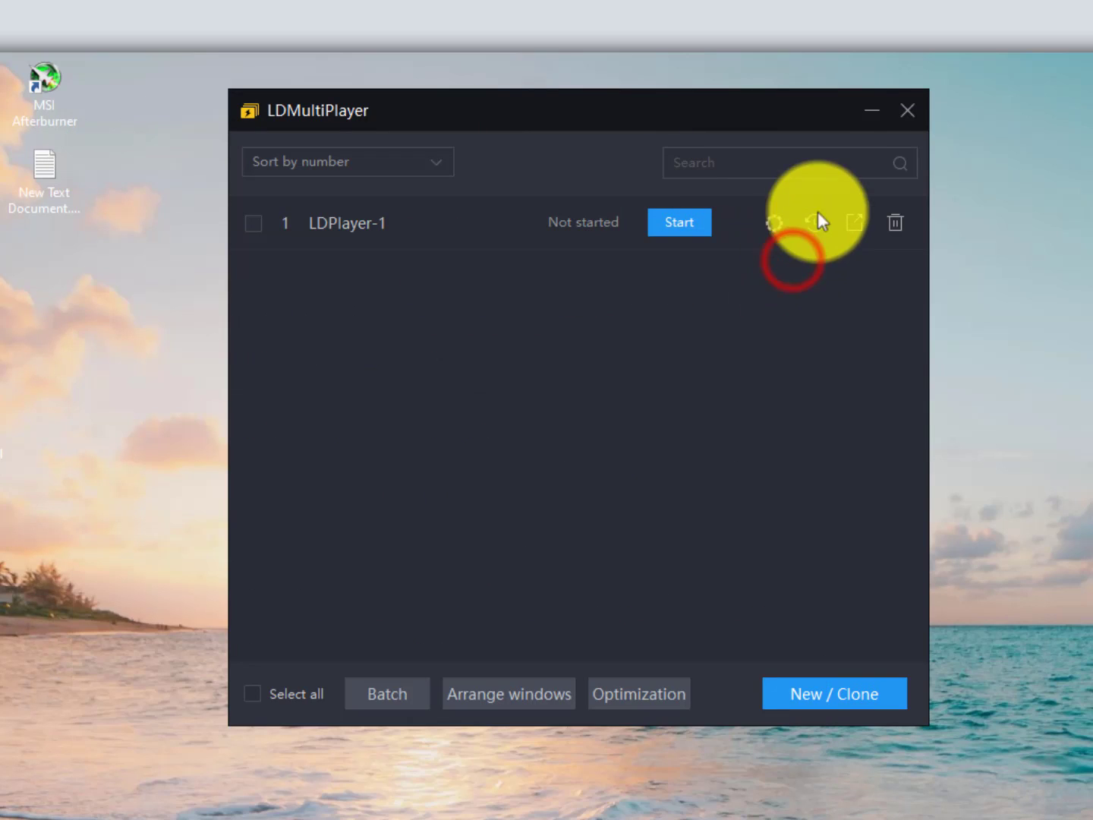
pyautogui.click(870, 111)
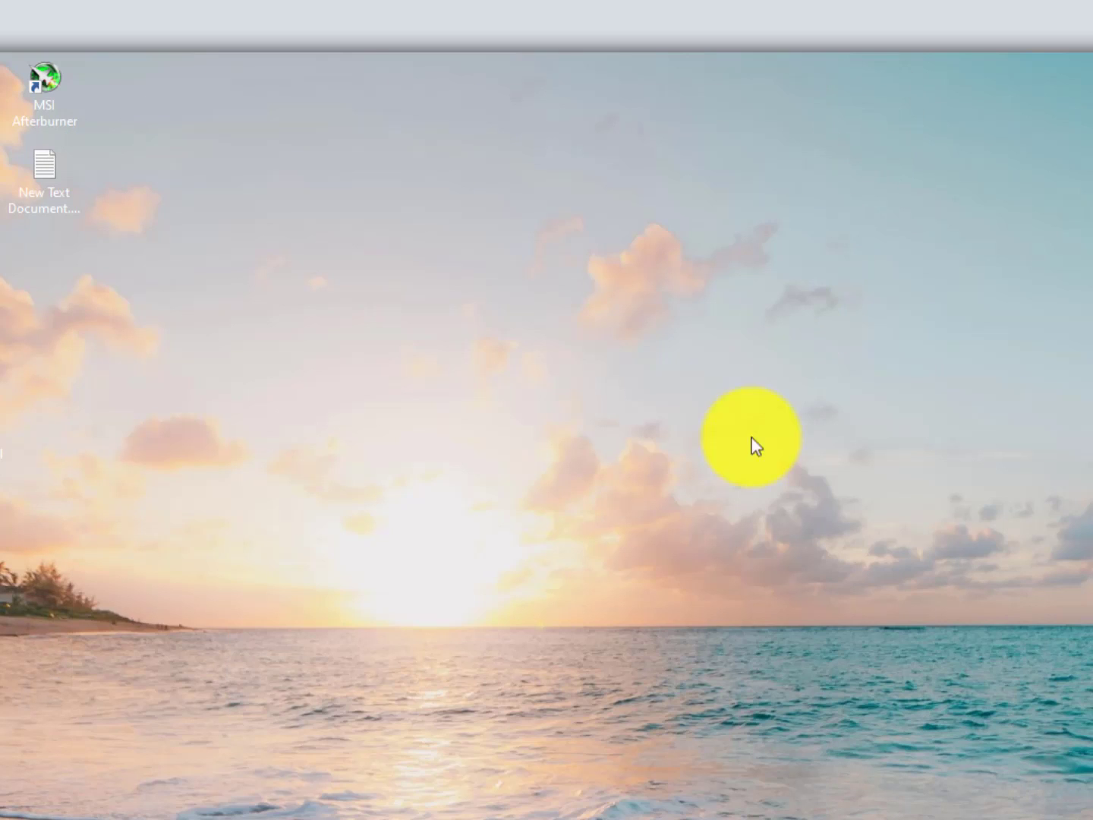
pyautogui.hotkey('alt', 'Tab')
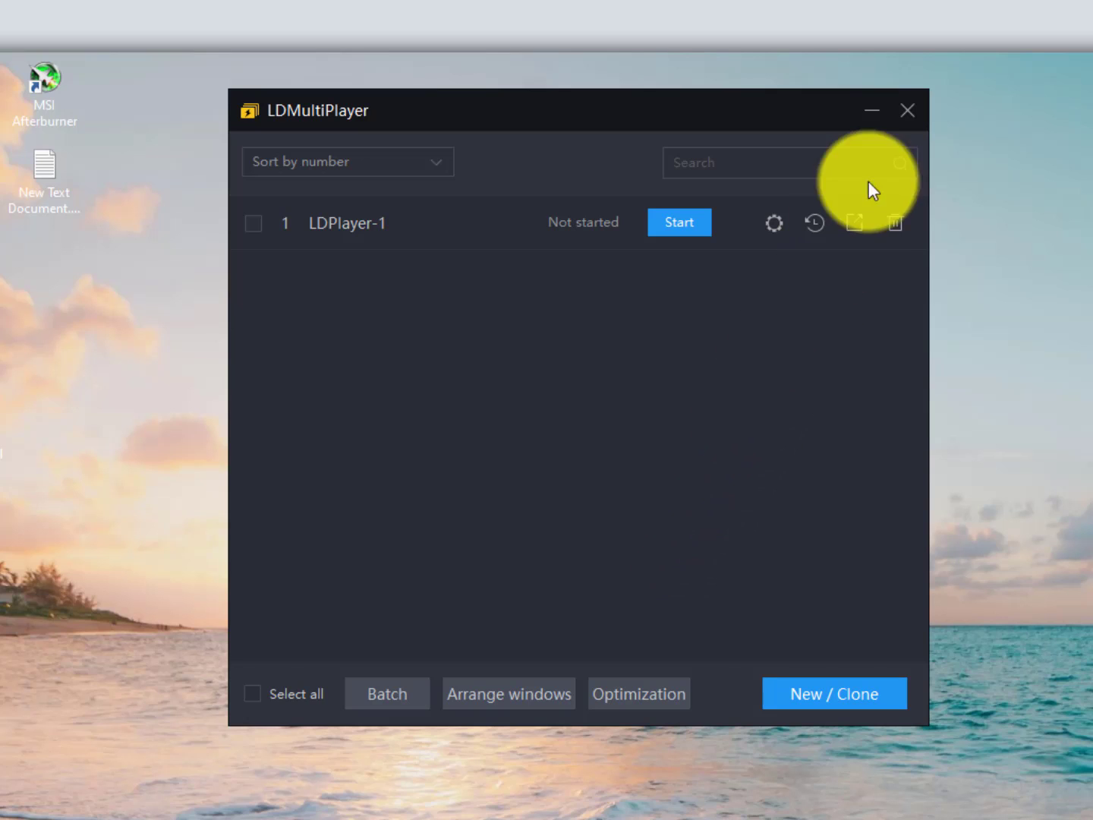
pyautogui.click(904, 114)
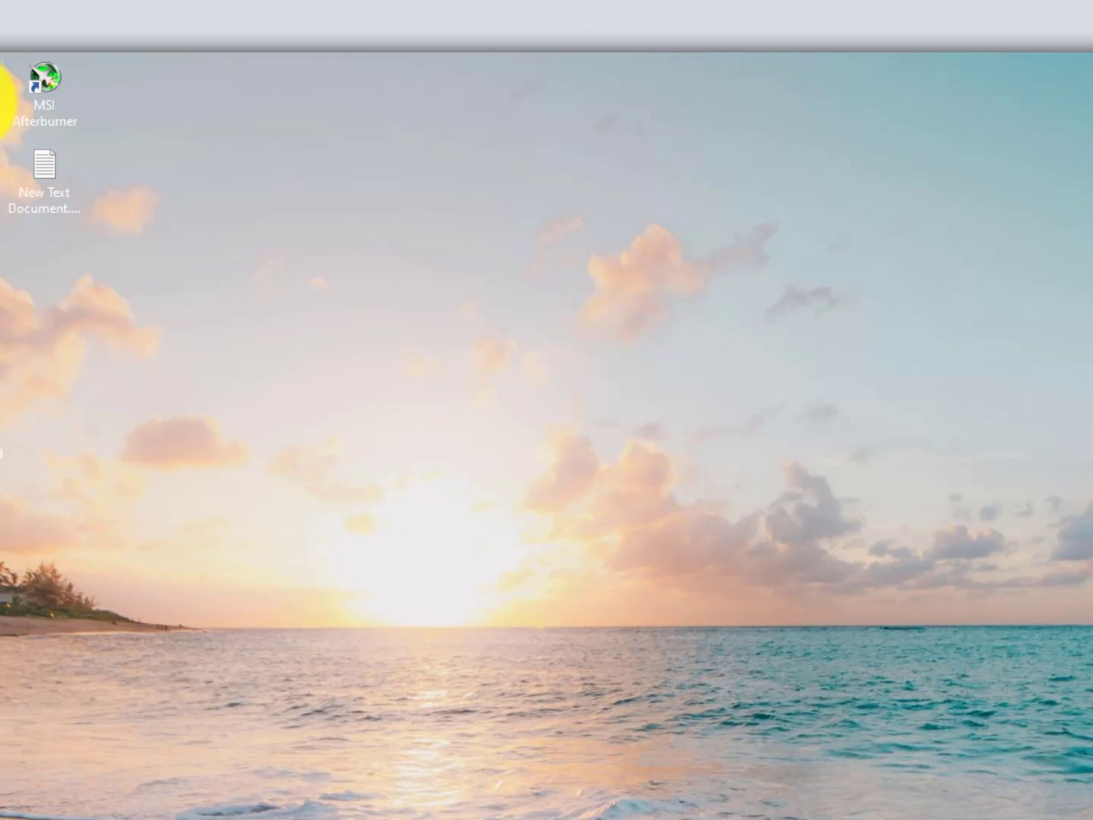
# Open Device Manager from This PC's Properties About page.
pyautogui.press('super+e')
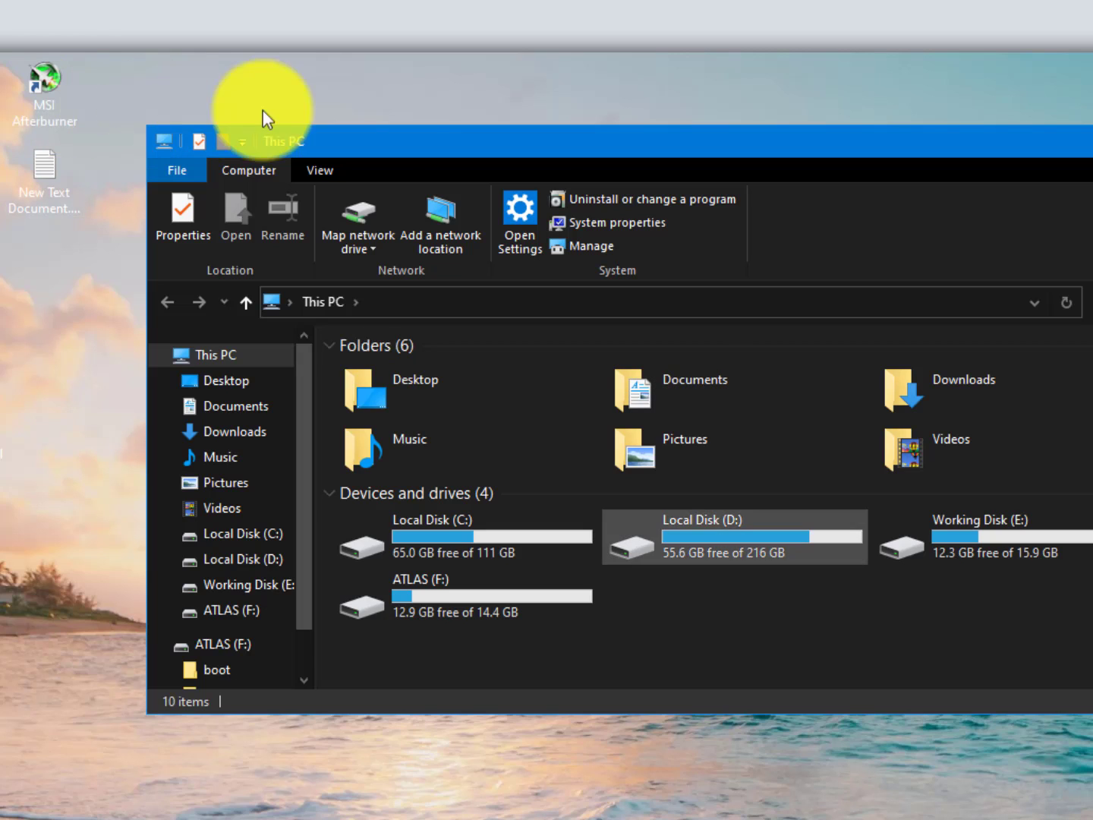
pyautogui.hotkey('alt', 'F4')
pyautogui.rightClick(3, 87)
pyautogui.click(80, 318)
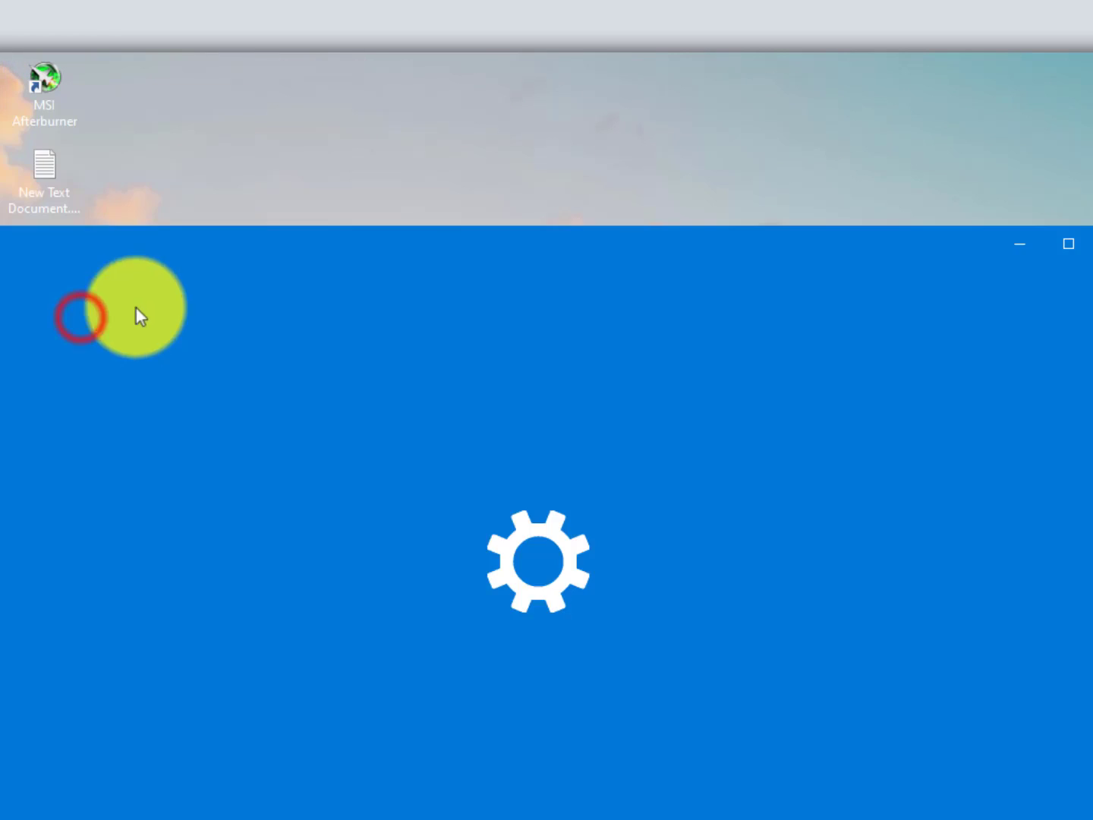
pyautogui.moveTo(483, 239)
pyautogui.mouseDown()
pyautogui.moveTo(680, 105)
pyautogui.moveTo(602, 169)
pyautogui.moveTo(605, 115)
pyautogui.moveTo(621, 88)
pyautogui.mouseUp()
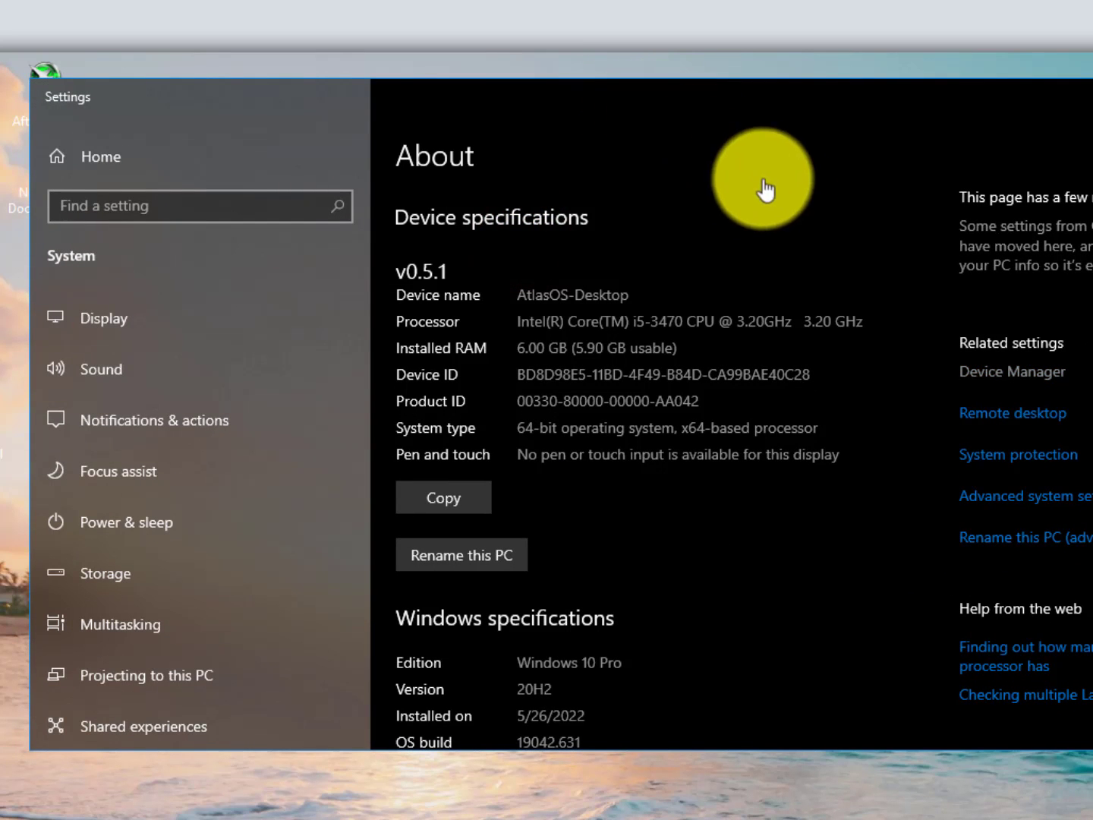
pyautogui.click(1047, 376)
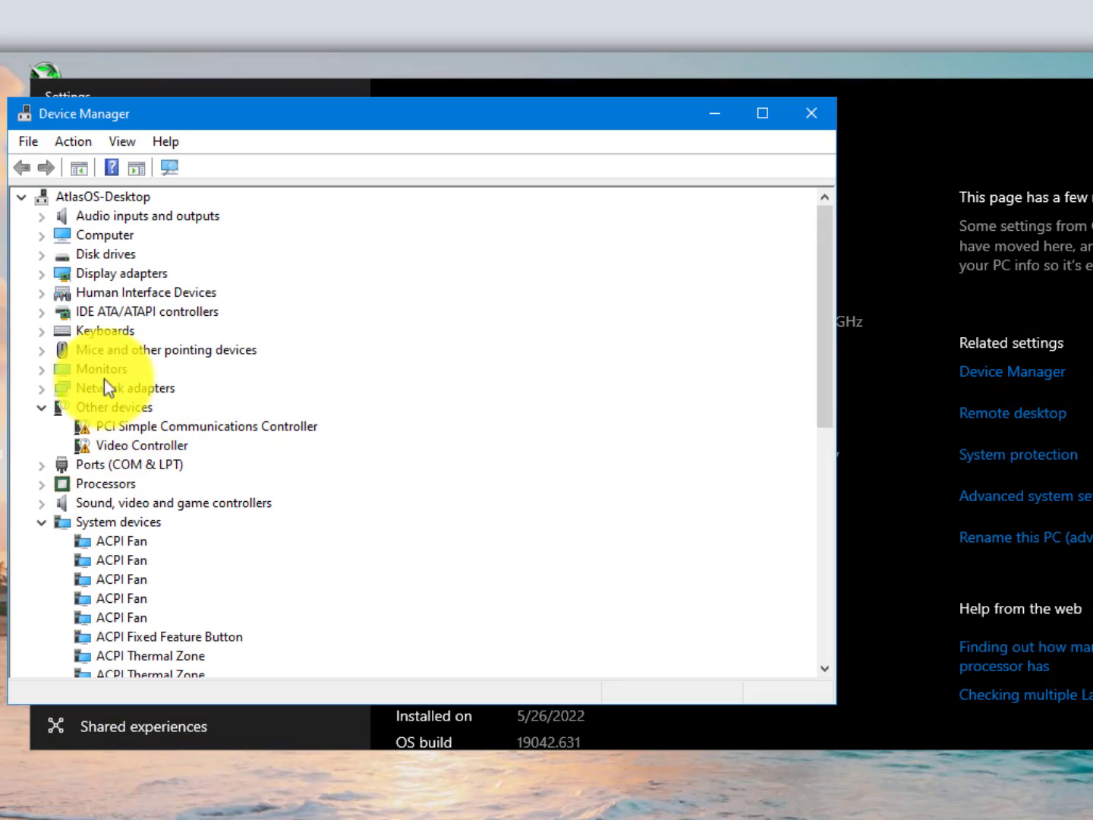
# Search automatically for a NVIDIA GeForce GT 610 driver update, then check Windows Update.
pyautogui.click(44, 274)
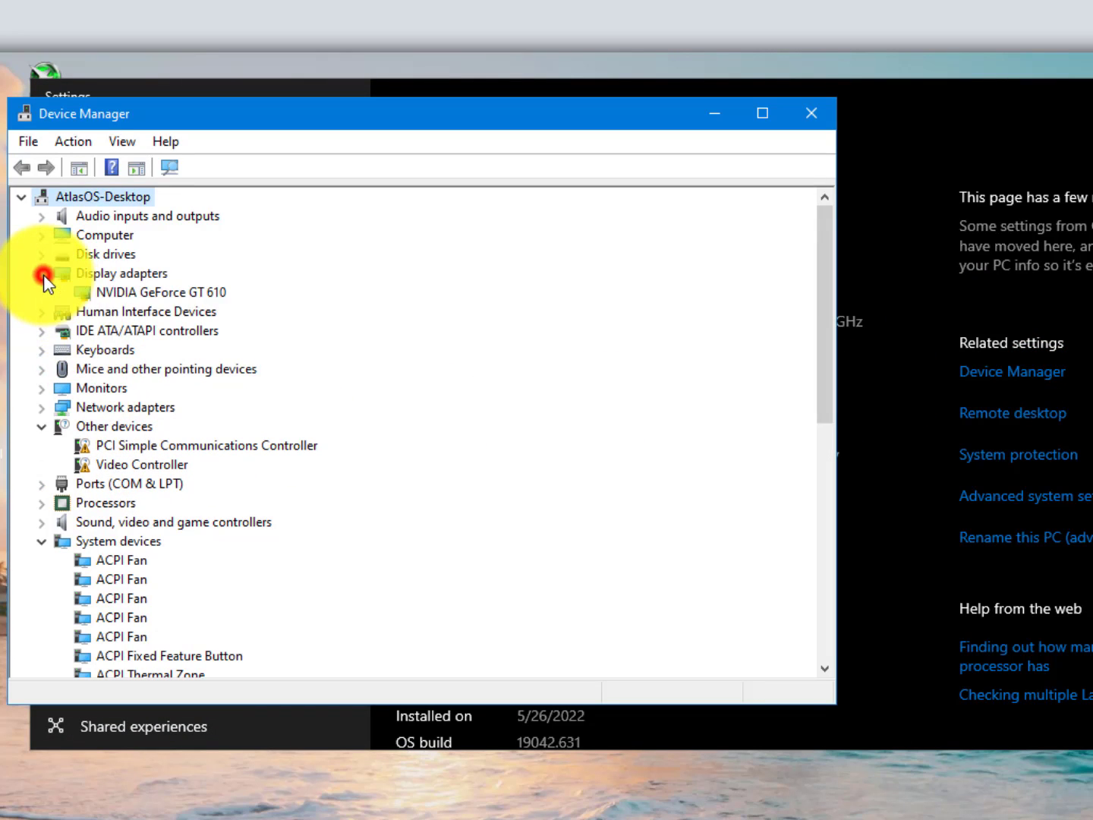
pyautogui.click(128, 292)
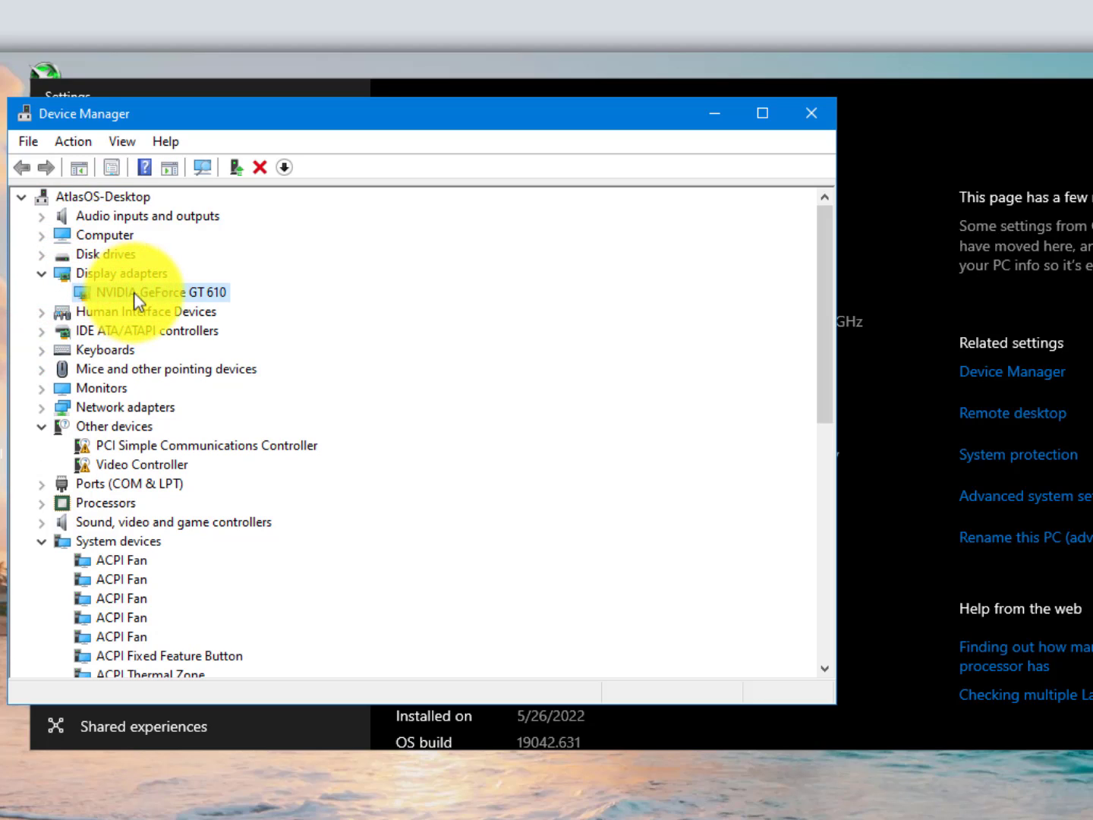
pyautogui.rightClick(165, 291)
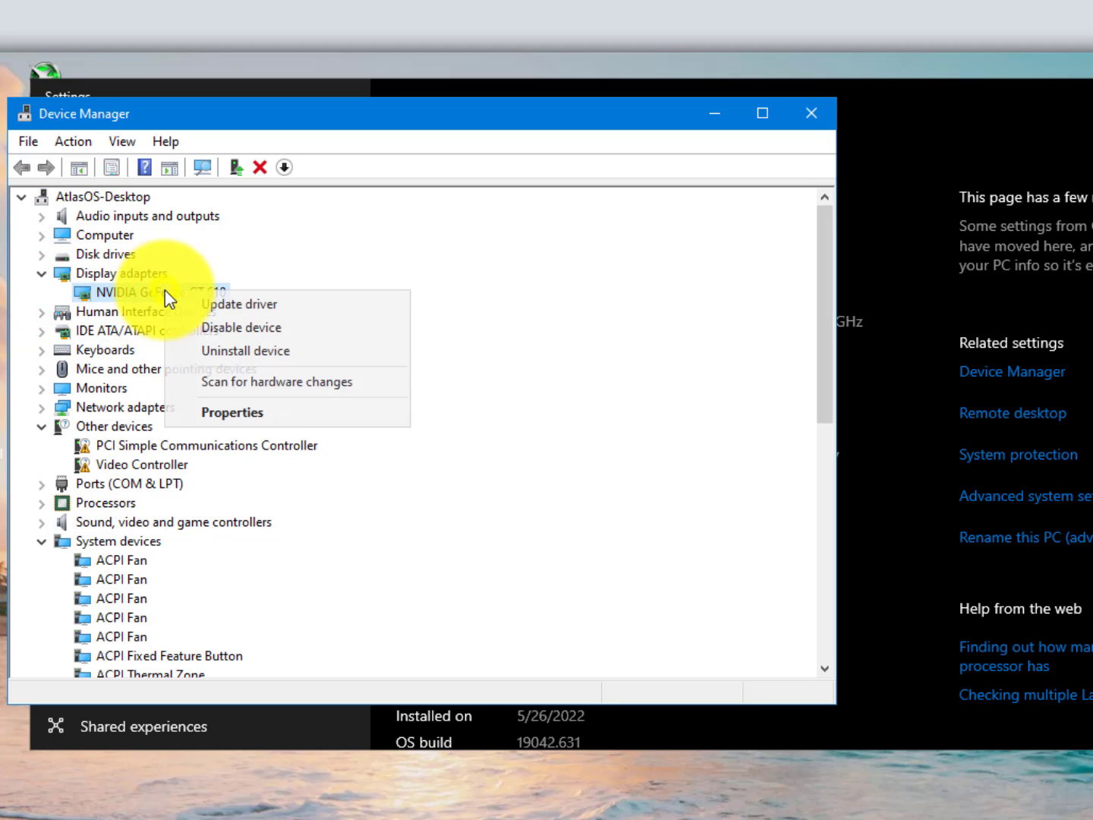
pyautogui.click(317, 303)
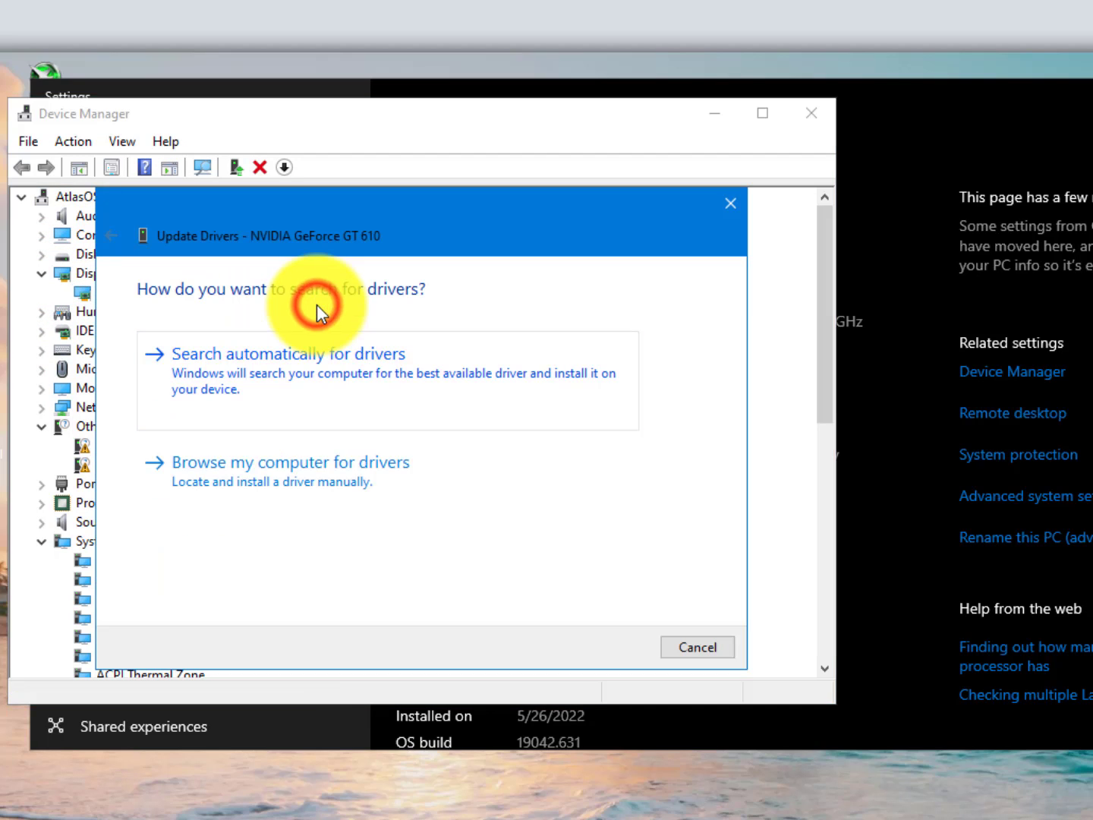
pyautogui.click(382, 390)
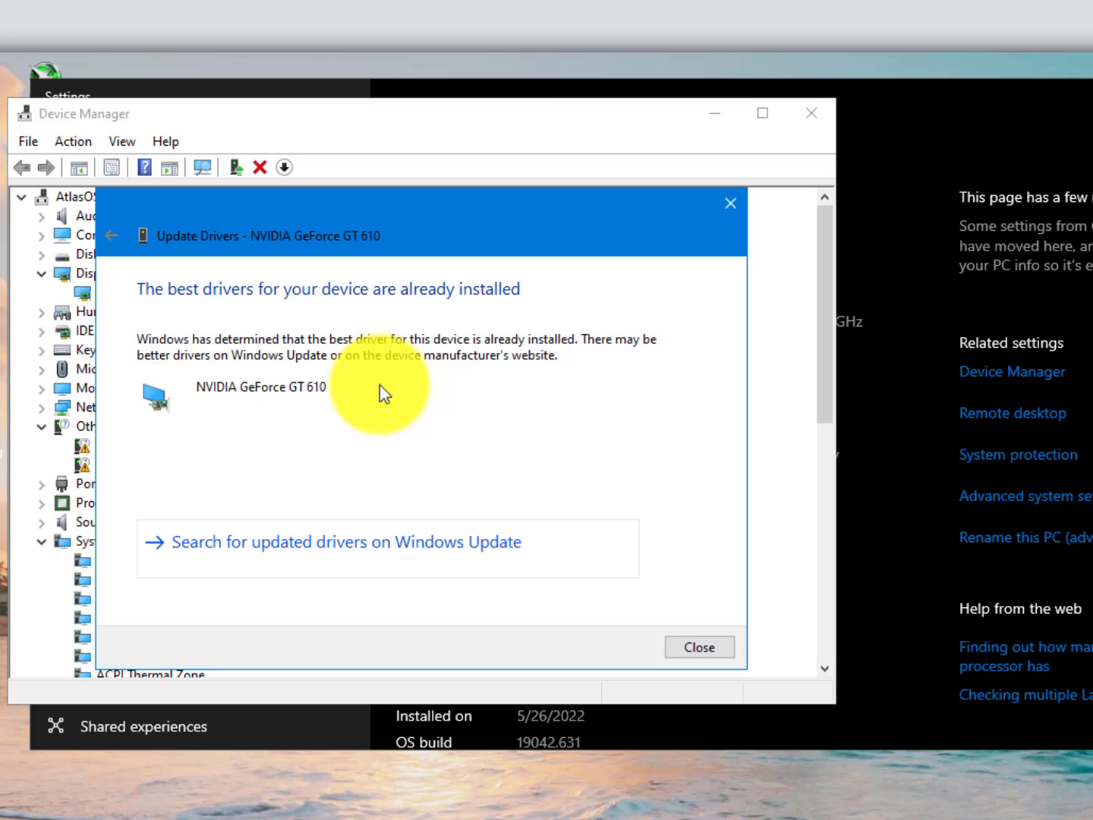
pyautogui.click(385, 542)
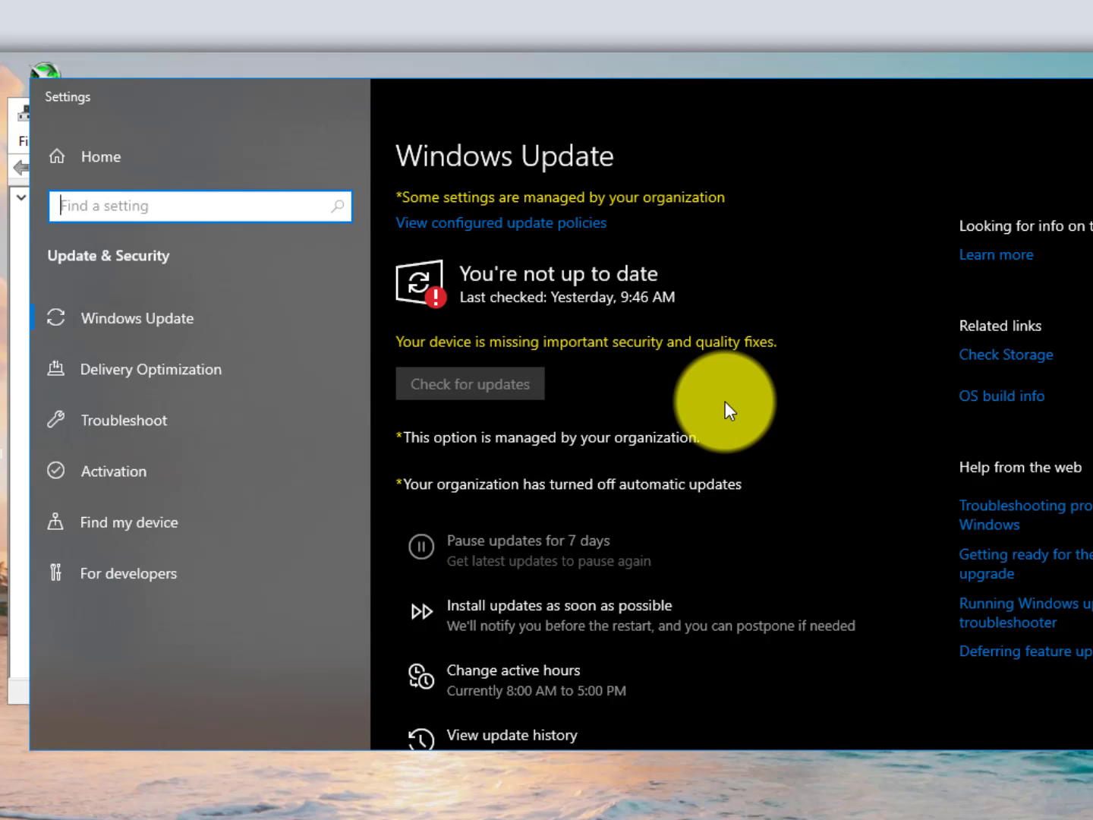
# Close the Windows Update Settings window and Device Manager.
pyautogui.click(1092, 95)
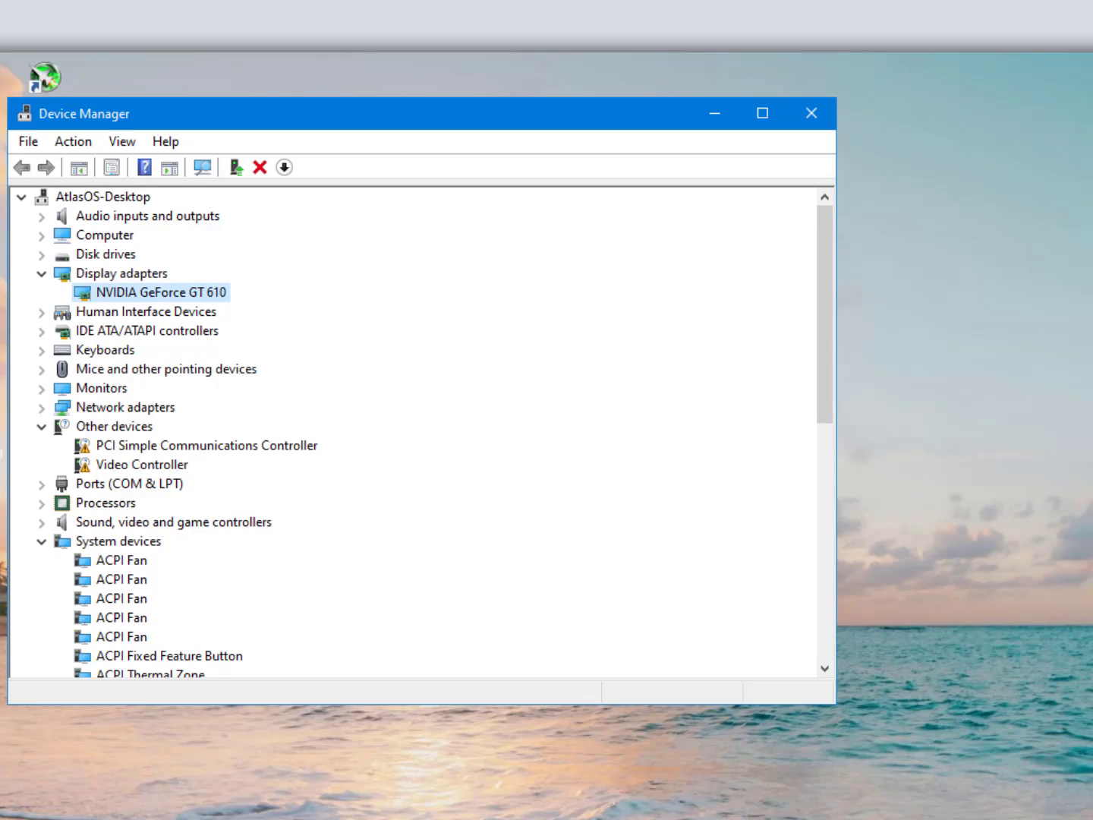
pyautogui.click(810, 114)
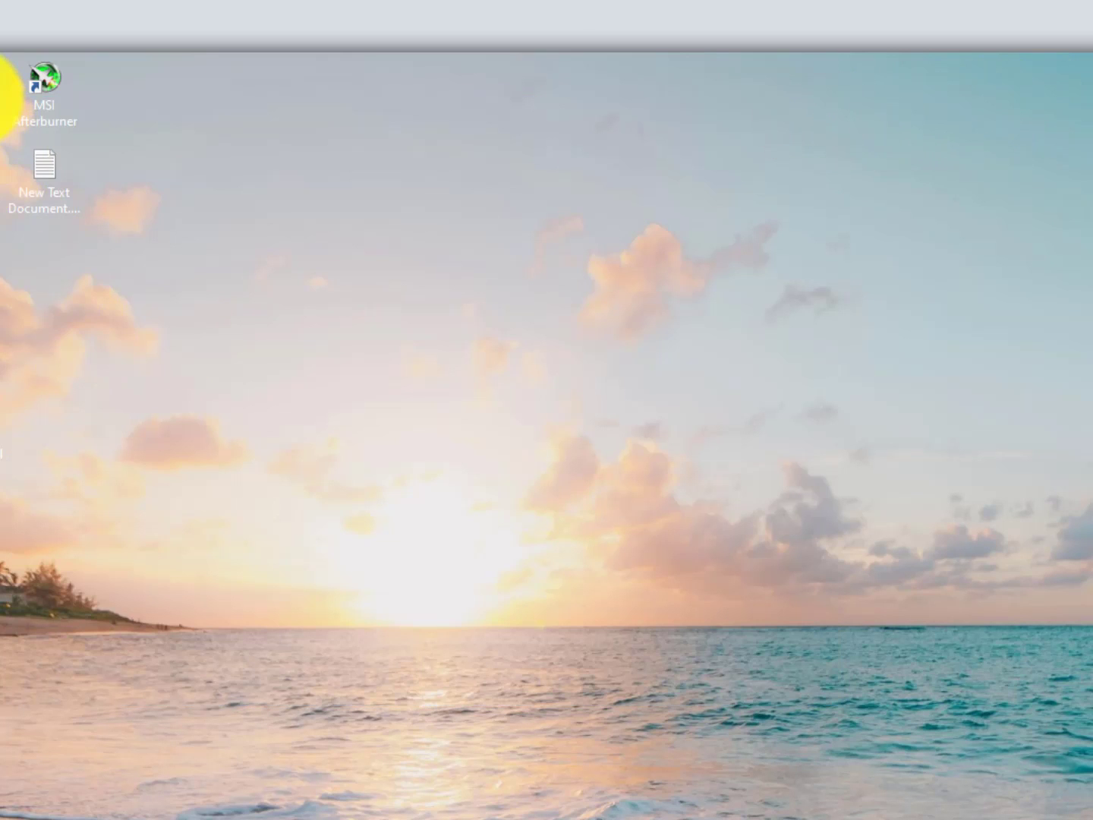
# Browse to C:\Program Files in File Explorer and select the ldplayerbox folder.
pyautogui.press('super+e')
pyautogui.doubleClick(448, 530)
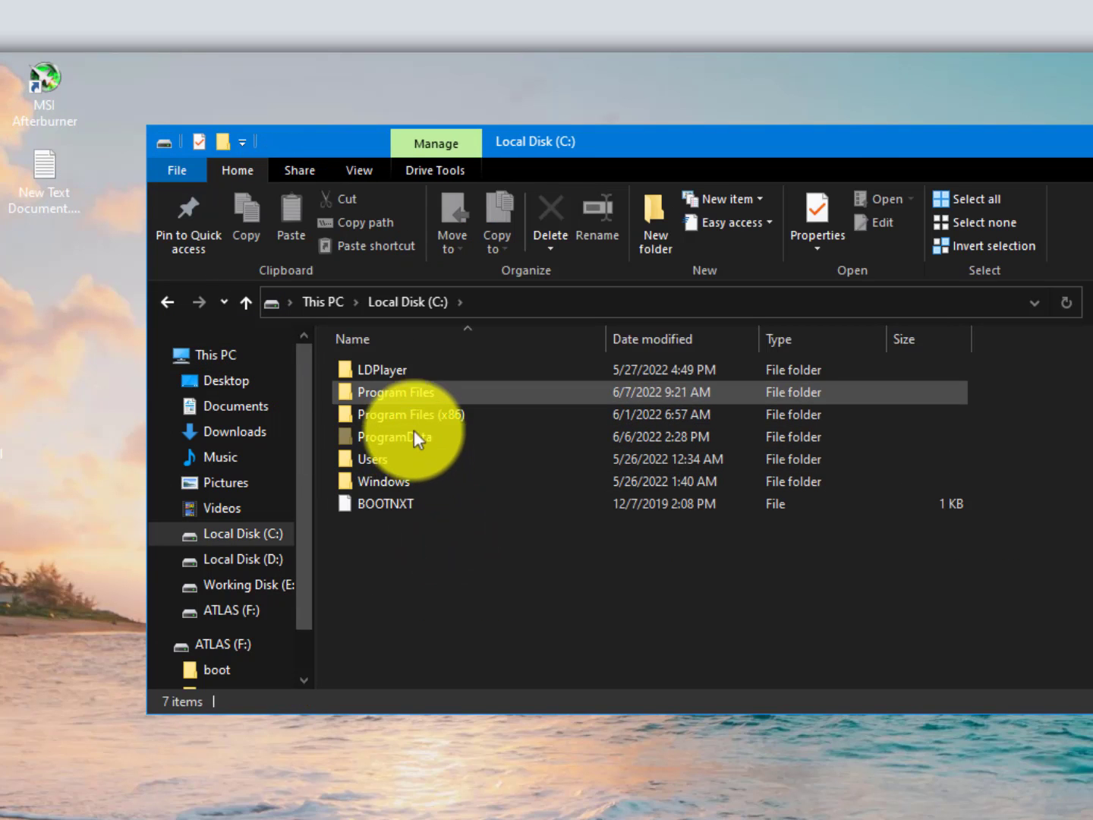
pyautogui.doubleClick(405, 392)
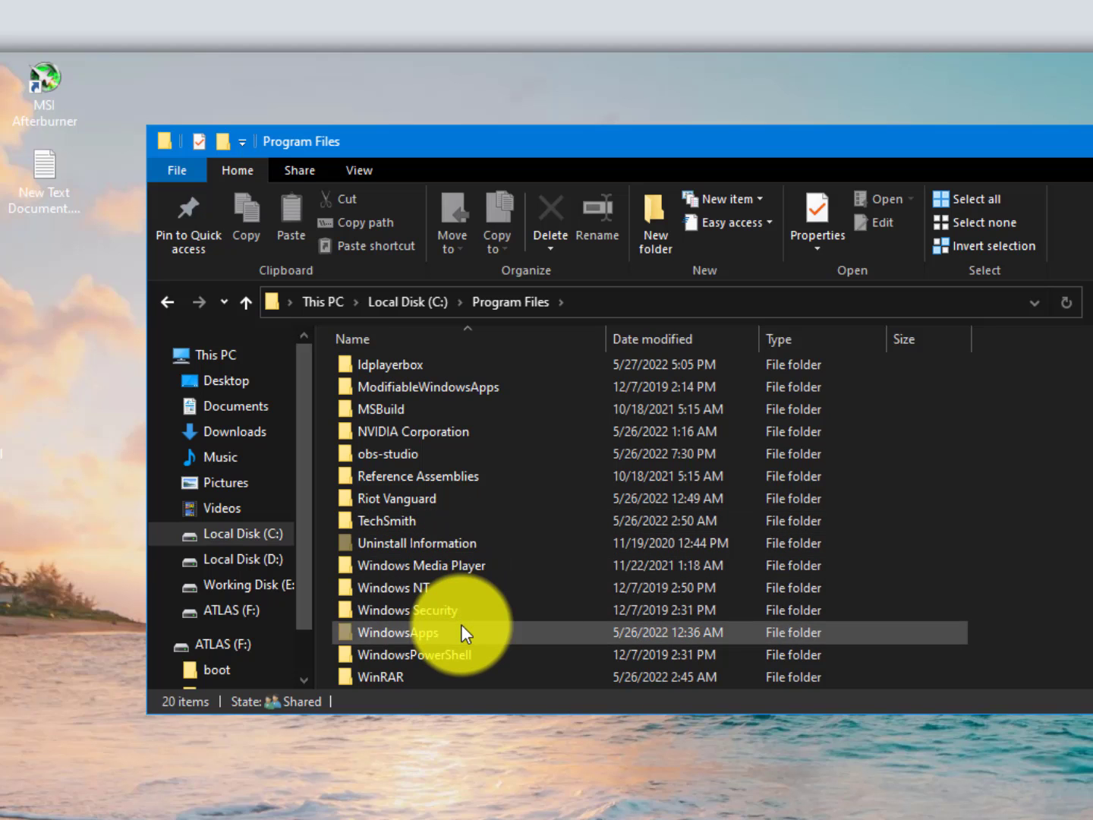
pyautogui.scroll(2, 462, 624)
pyautogui.click(381, 486)
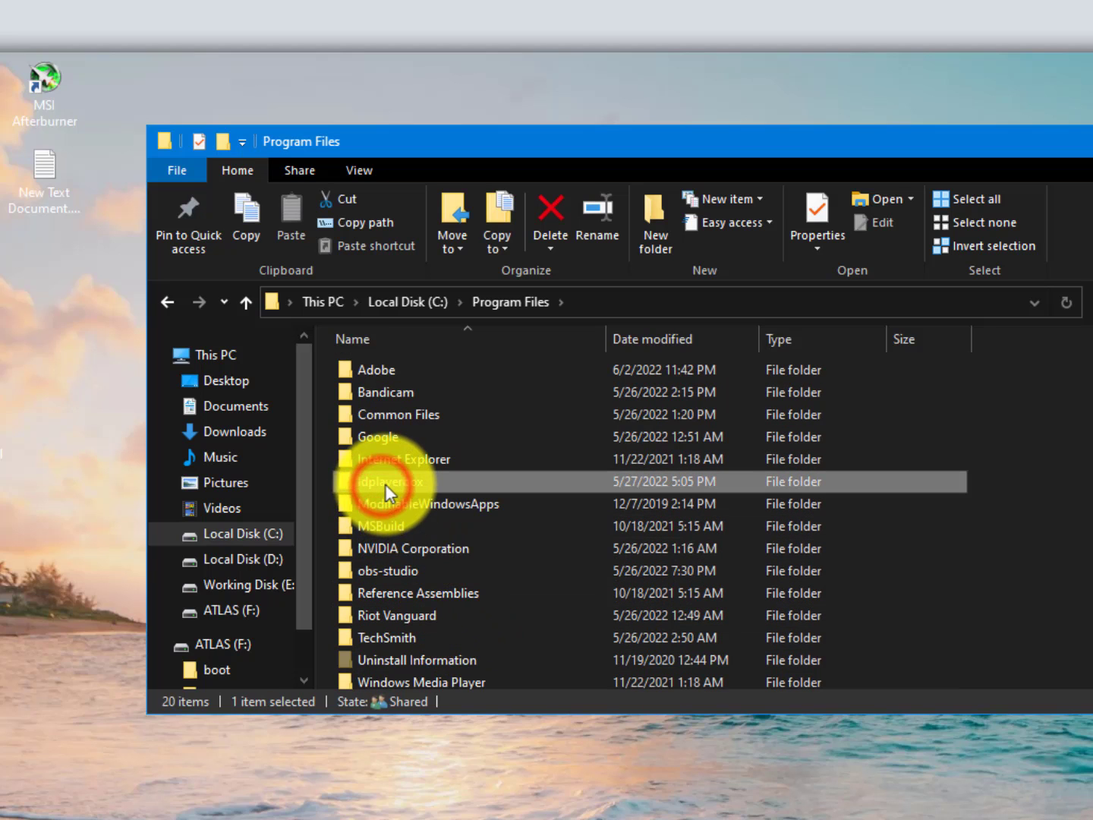
# Delete ldplayerbox, retry at the Folder In Use warning, then cancel.
pyautogui.rightClick(389, 482)
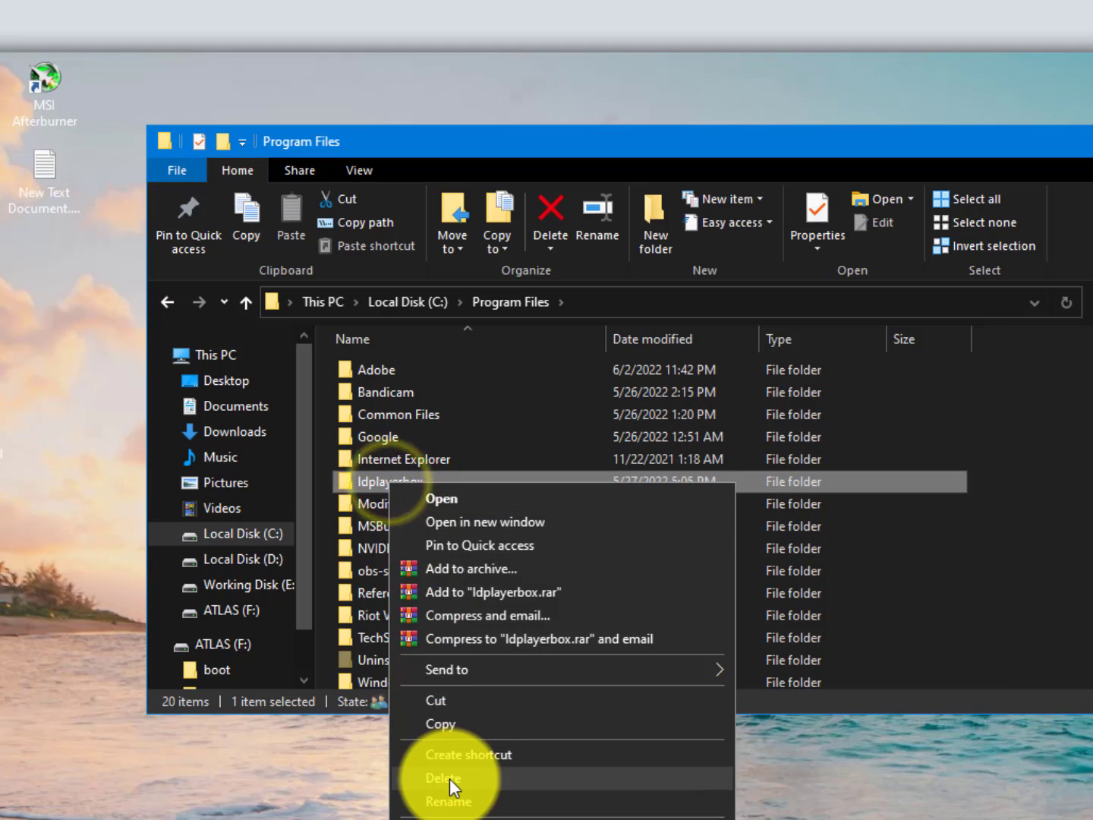
pyautogui.click(450, 778)
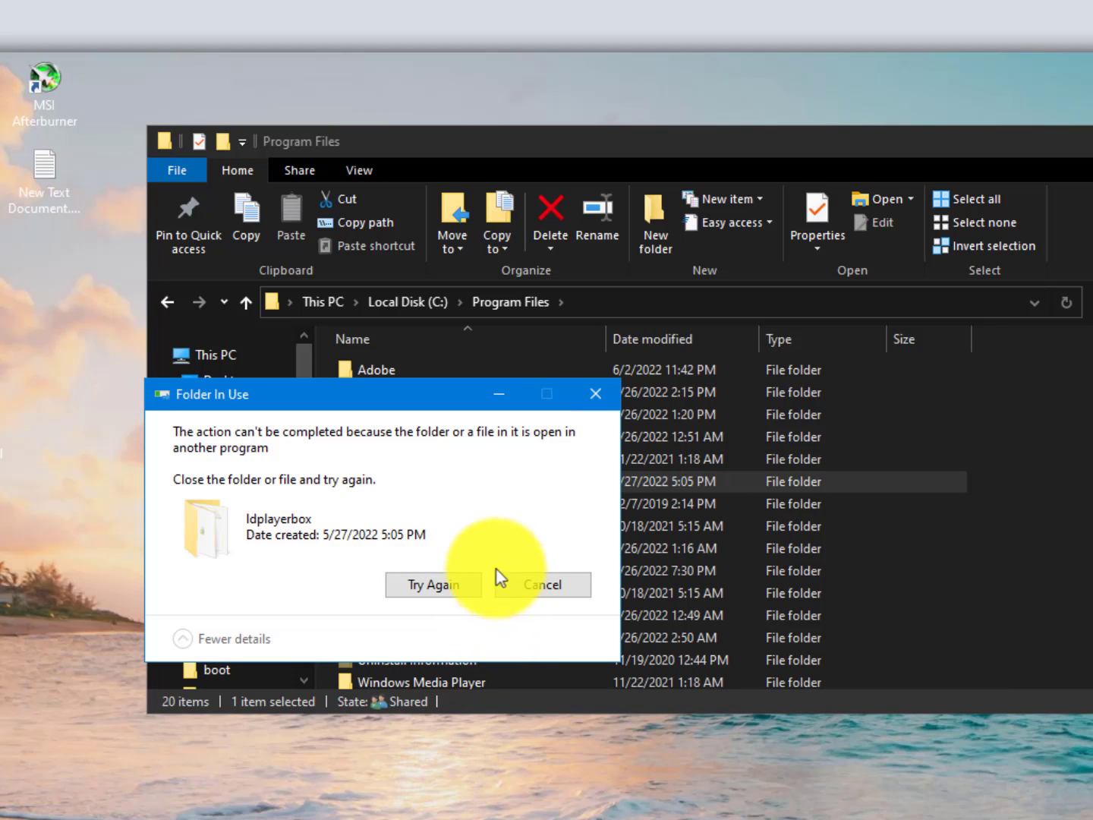
pyautogui.moveTo(397, 408)
pyautogui.mouseDown()
pyautogui.moveTo(312, 448)
pyautogui.moveTo(322, 539)
pyautogui.mouseUp()
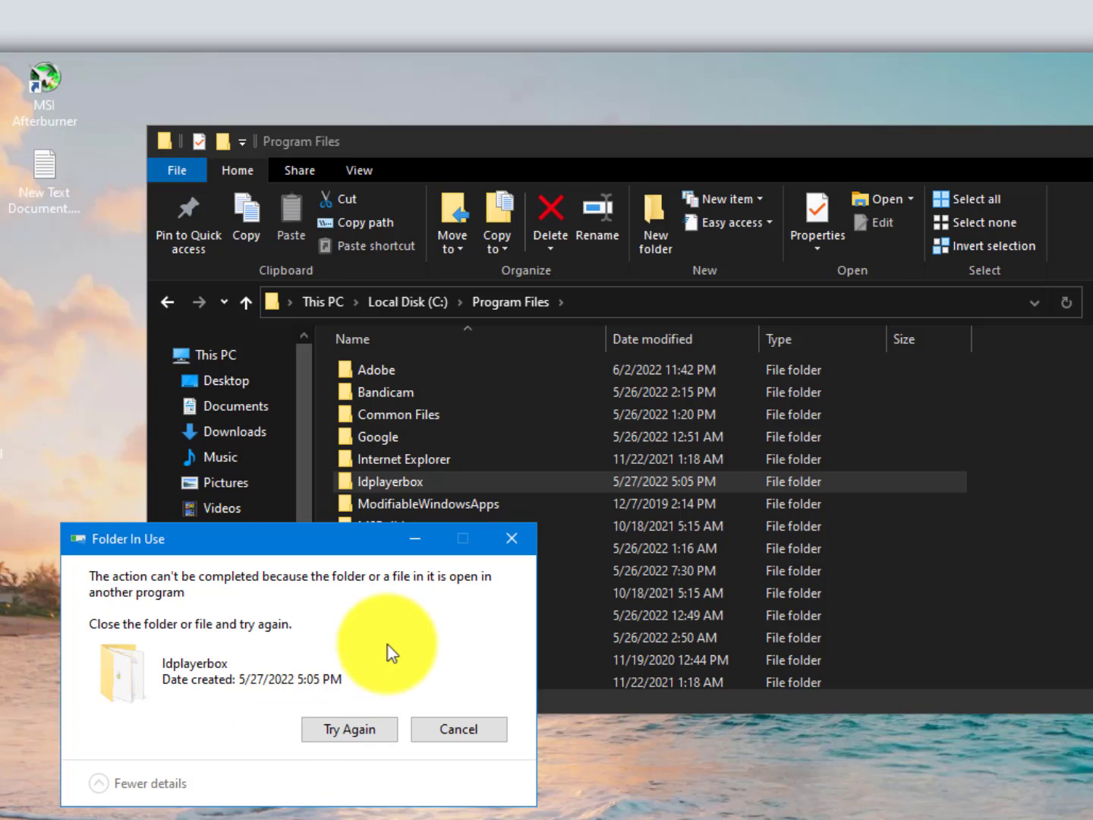
pyautogui.click(391, 728)
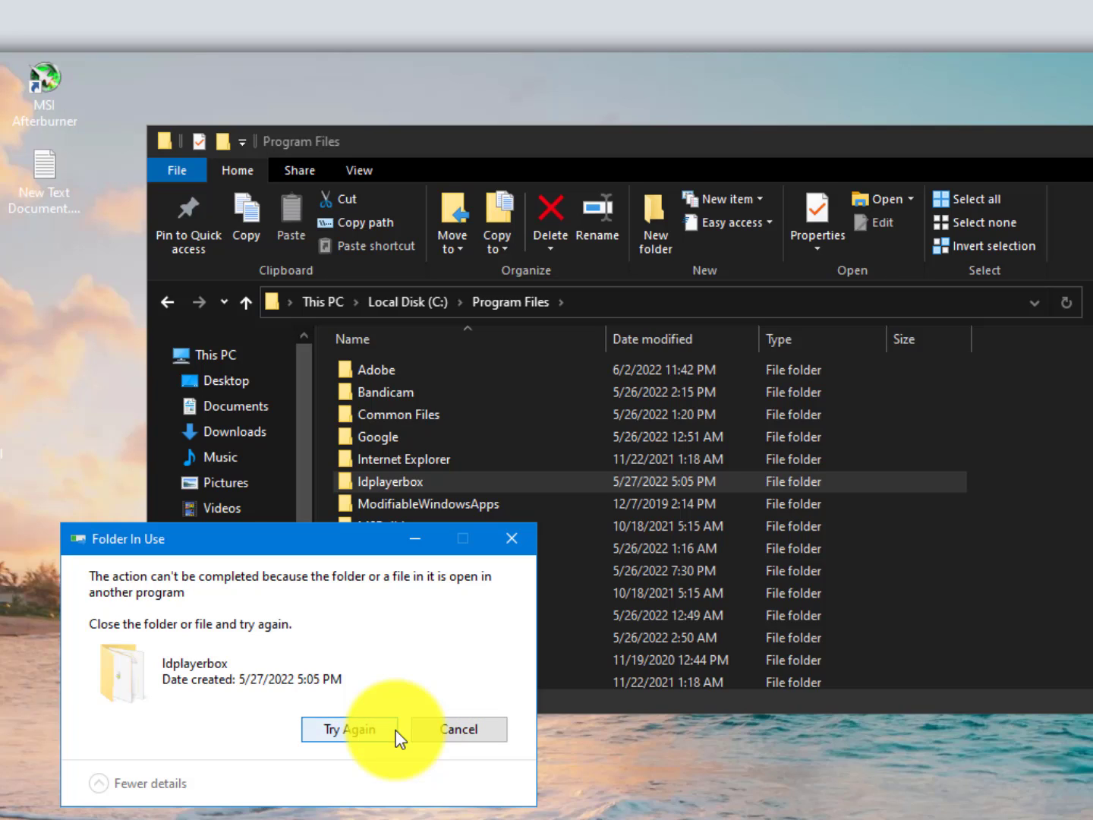
pyautogui.click(434, 735)
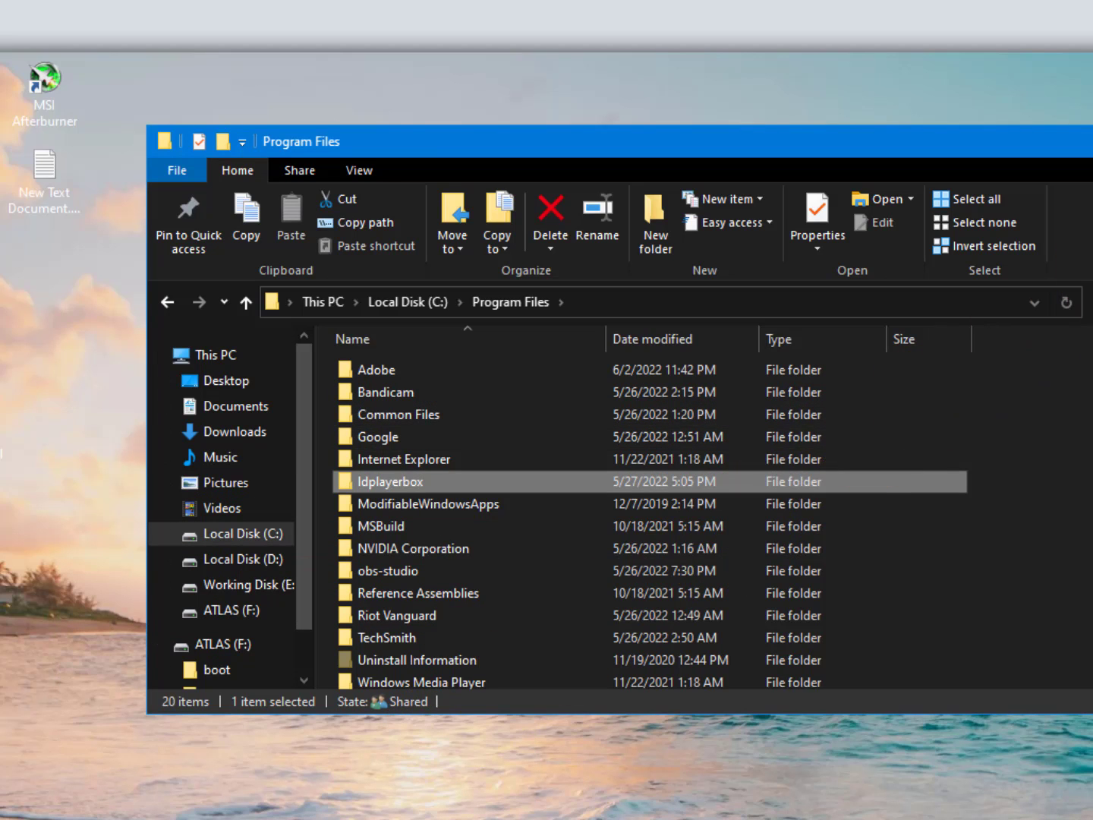
# Search Google for 'ld player download' and open the ldplayer.net result.
pyautogui.hotkey('alt', 'F4')
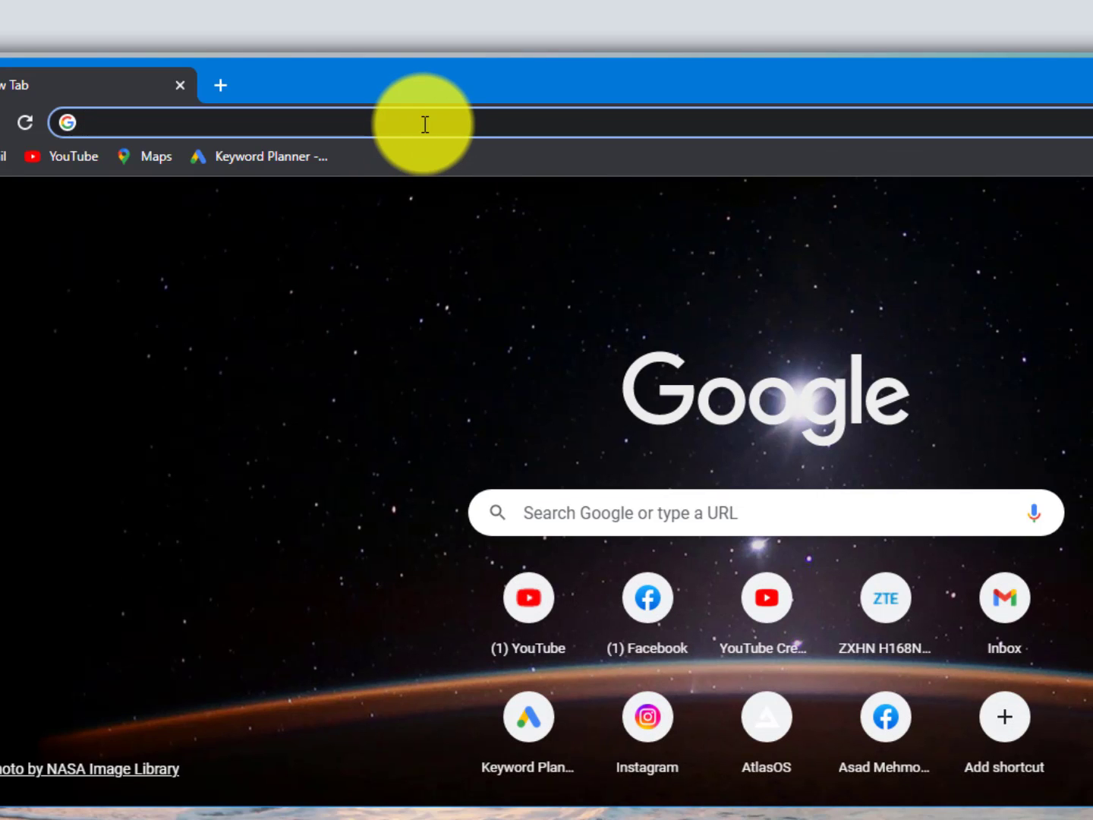
pyautogui.write('ld pl')
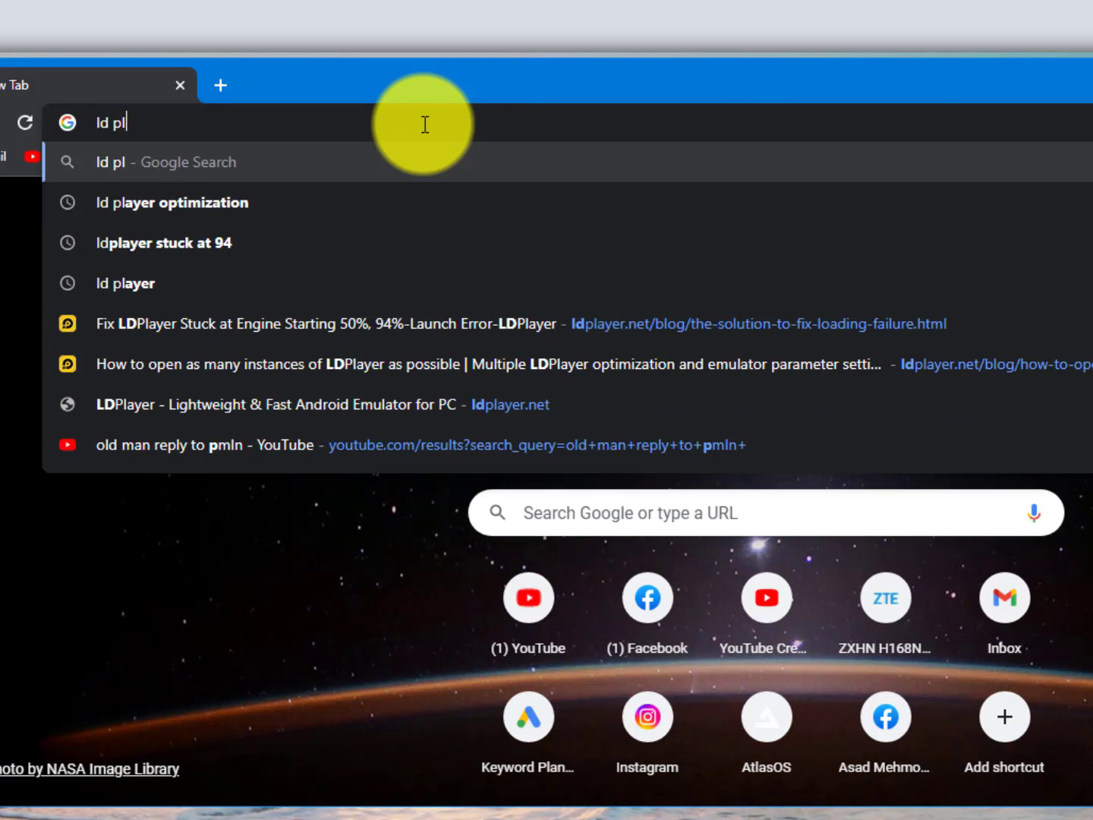
pyautogui.write('ayer download')
pyautogui.press('Return')
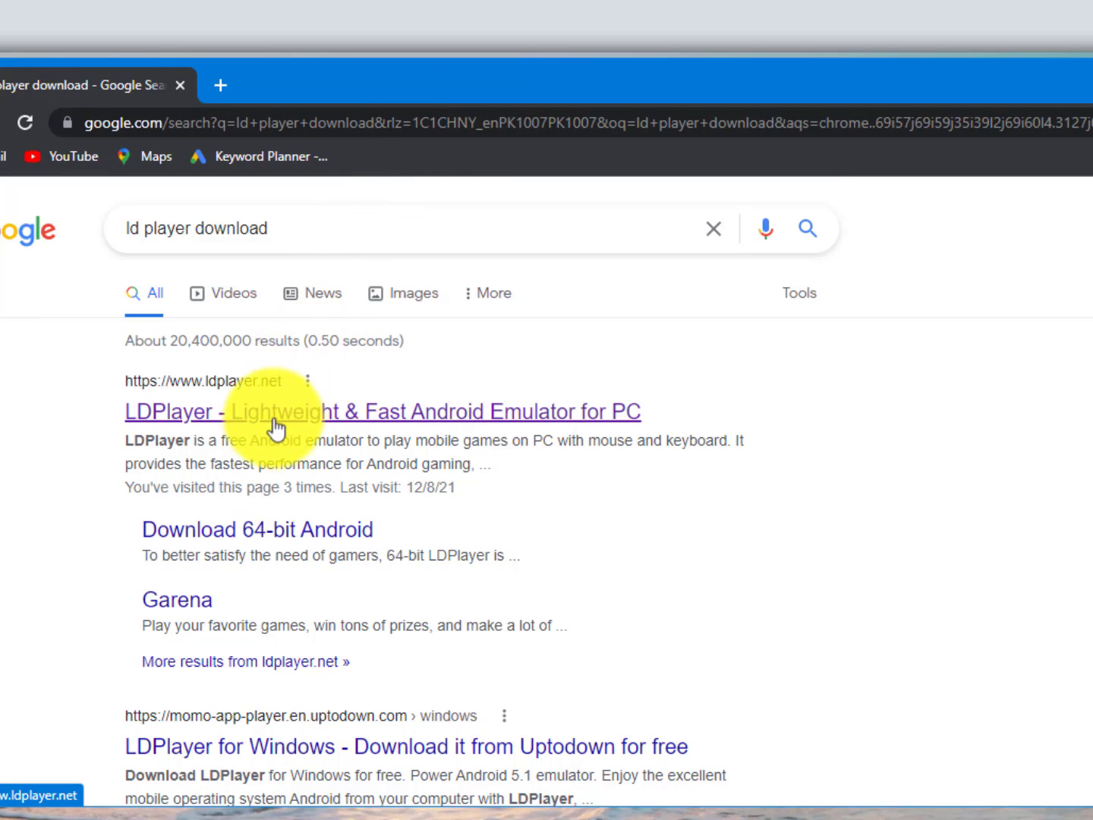
pyautogui.click(271, 420)
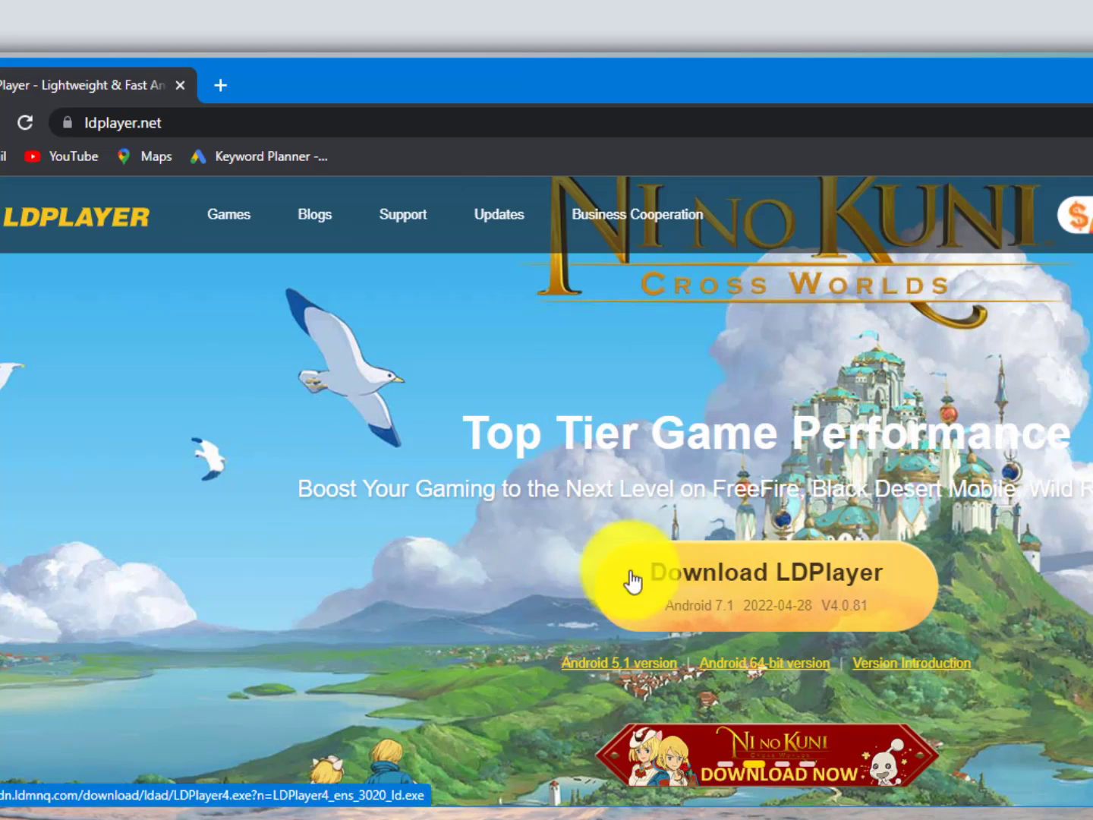
# Download the latest LDPlayer installer from the website, starting the download in IDM.
pyautogui.click(707, 585)
pyautogui.moveTo(785, 551); pyautogui.dragTo(709, 435)
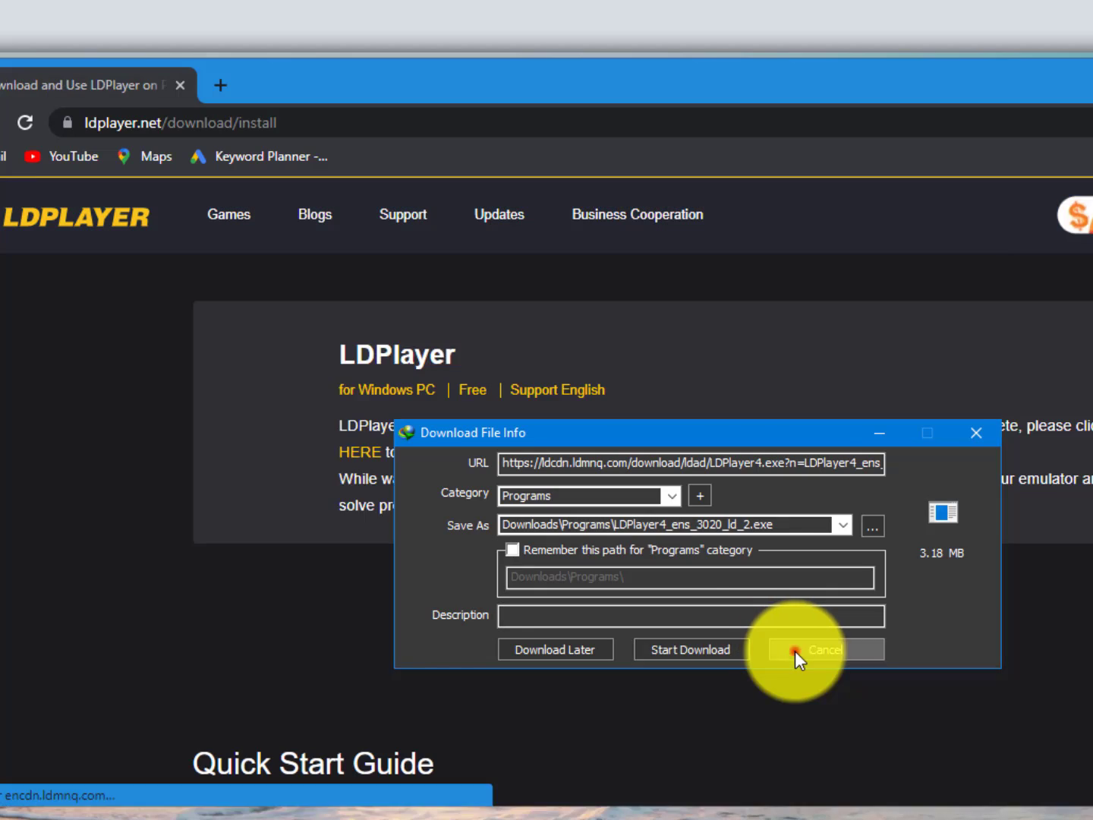
pyautogui.click(794, 652)
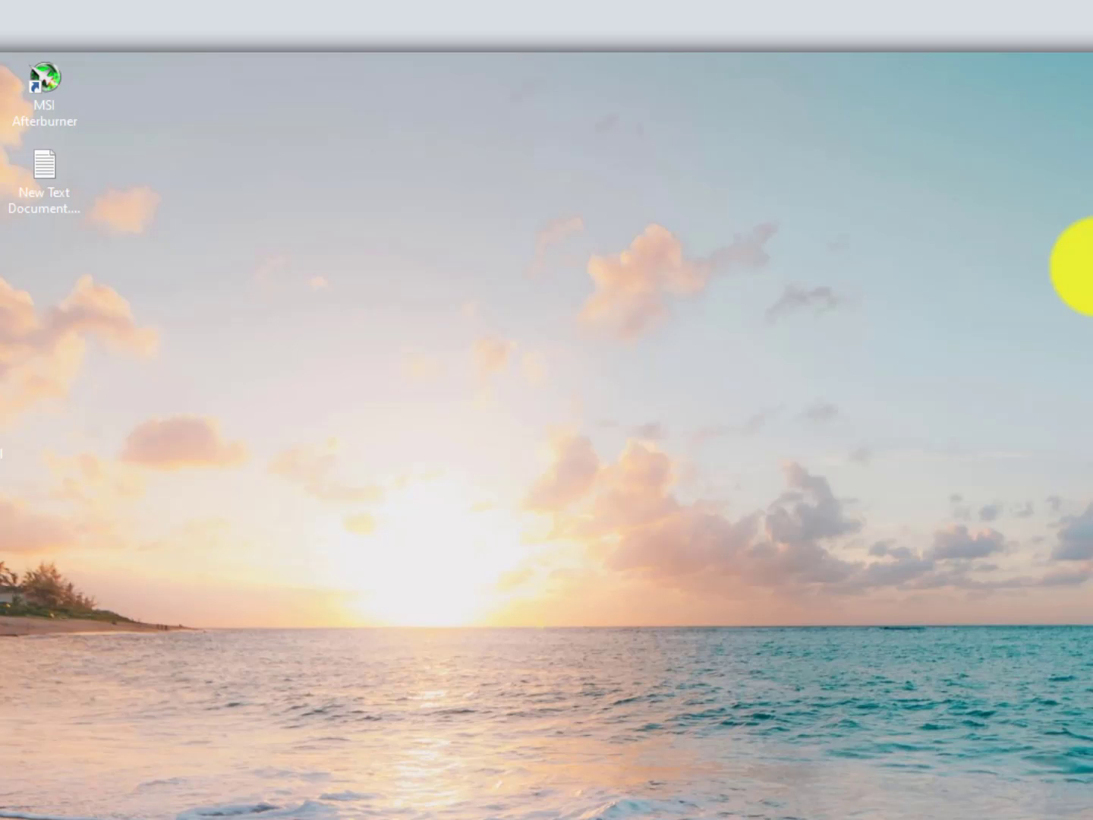
pyautogui.press('super+e')
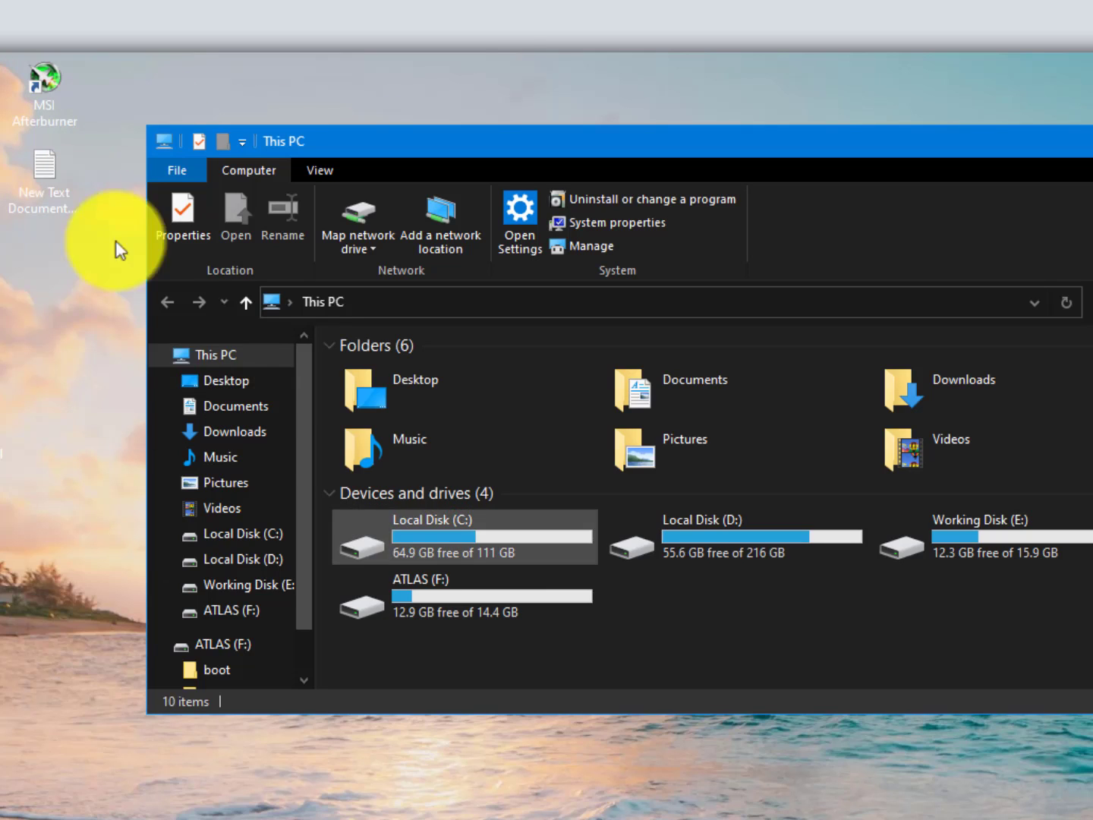
pyautogui.doubleClick(444, 538)
pyautogui.doubleClick(416, 437)
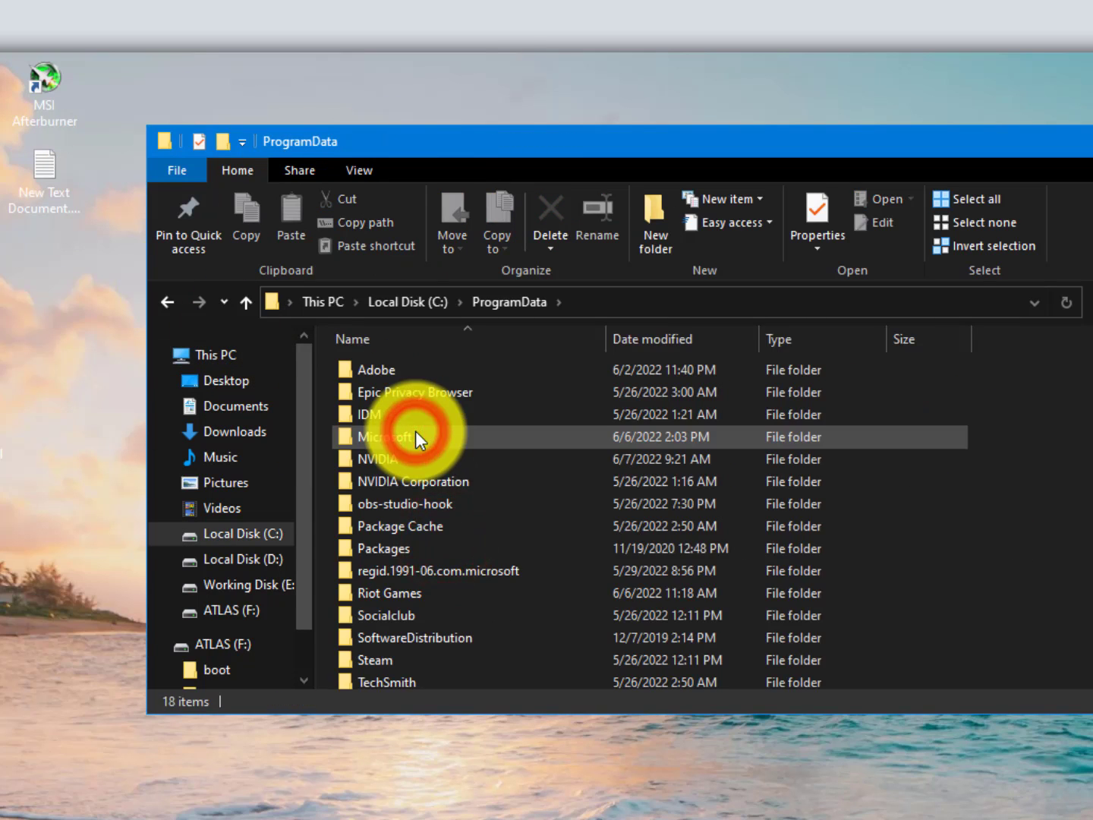
pyautogui.hotkey('alt', 'Left')
pyautogui.doubleClick(419, 387)
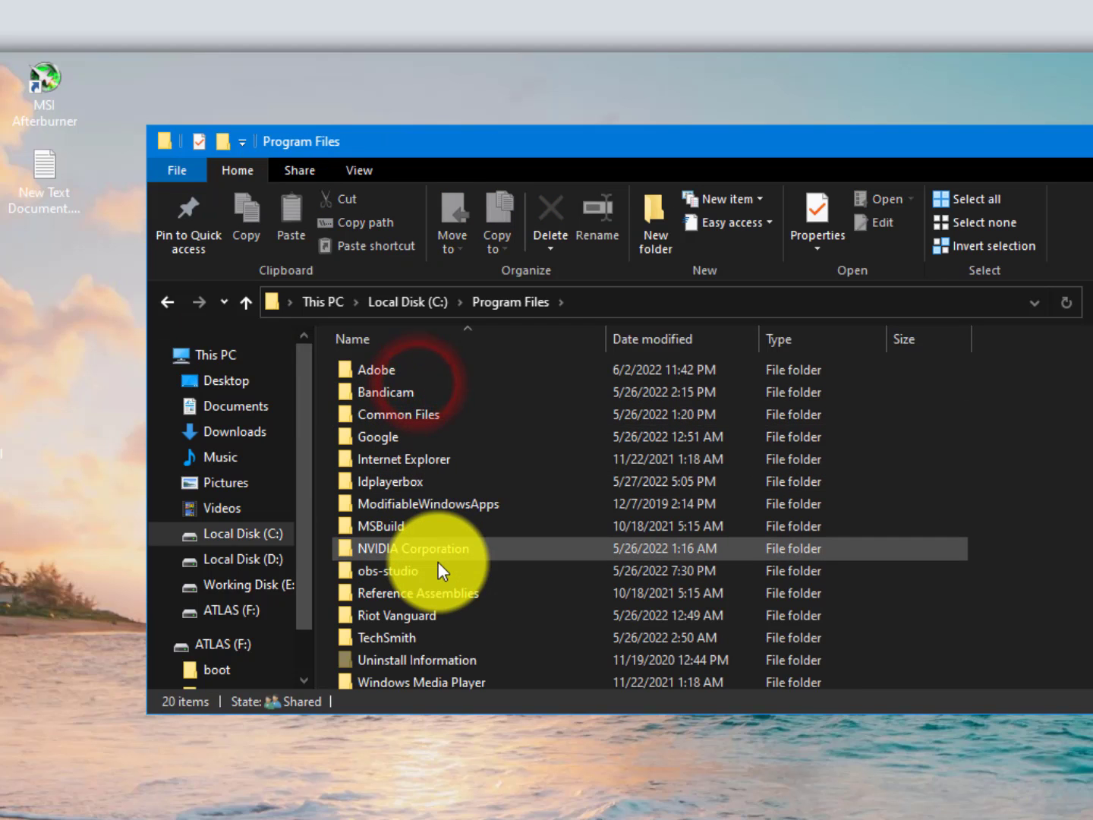
pyautogui.press('t')
pyautogui.press('w')
pyautogui.press('o')
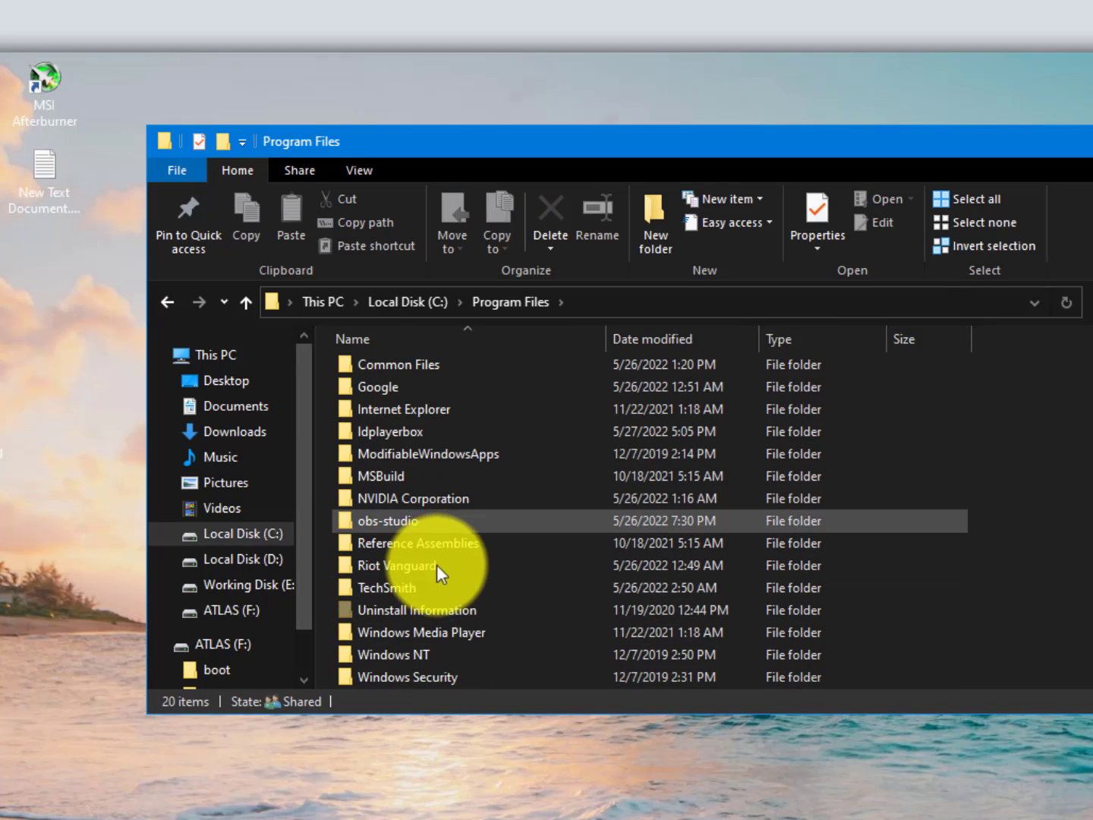
pyautogui.press('m')
pyautogui.press('w')
pyautogui.press('r')
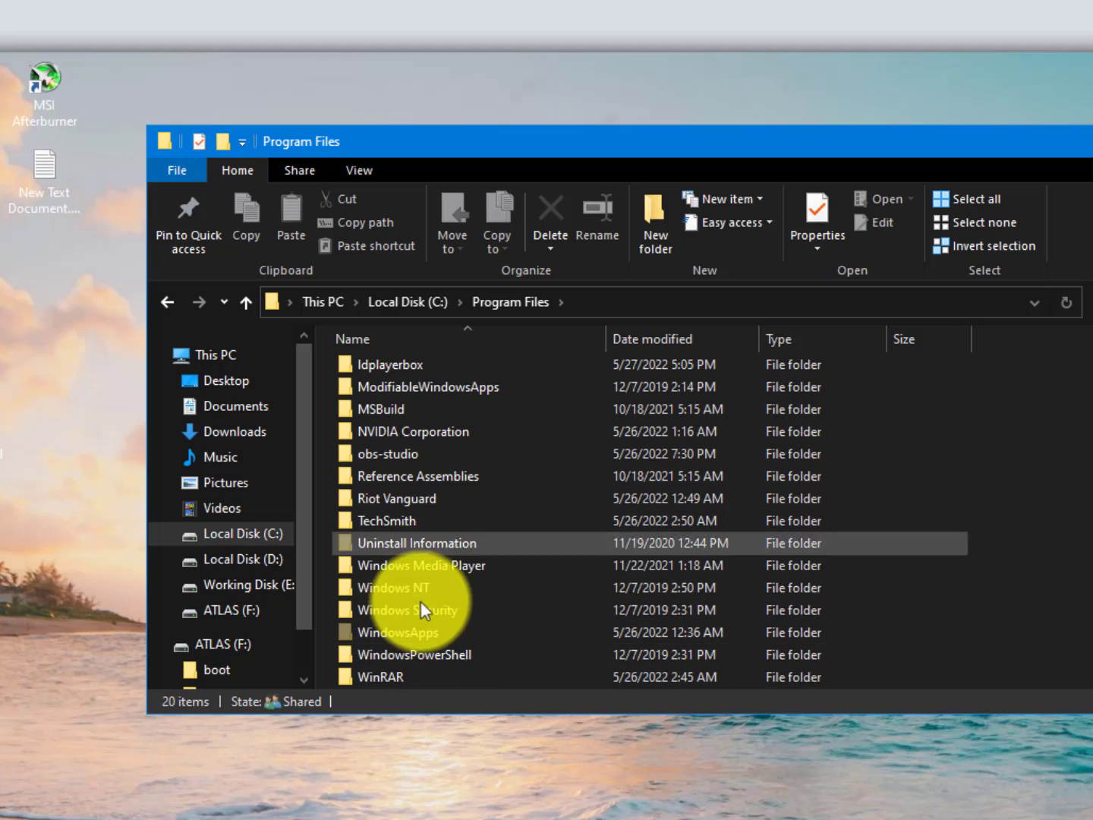
pyautogui.press('i')
pyautogui.click(401, 474)
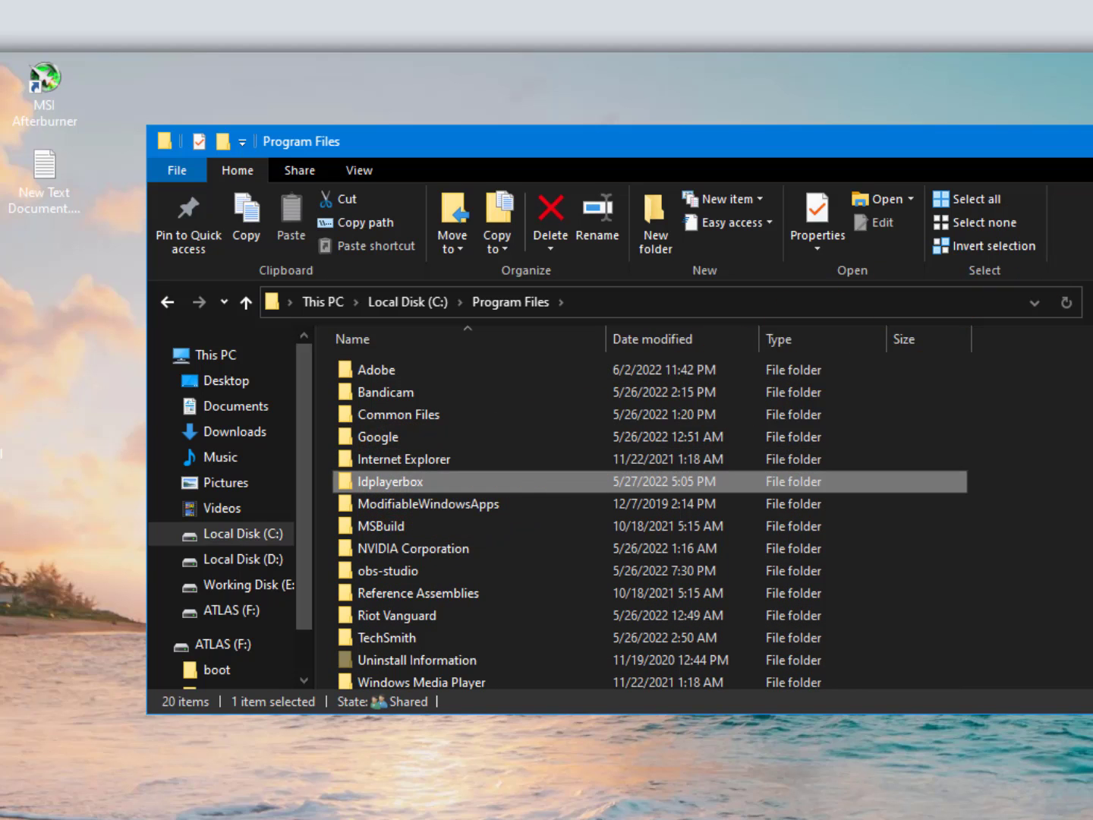
pyautogui.click(1092, 140)
pyautogui.click(519, 796)
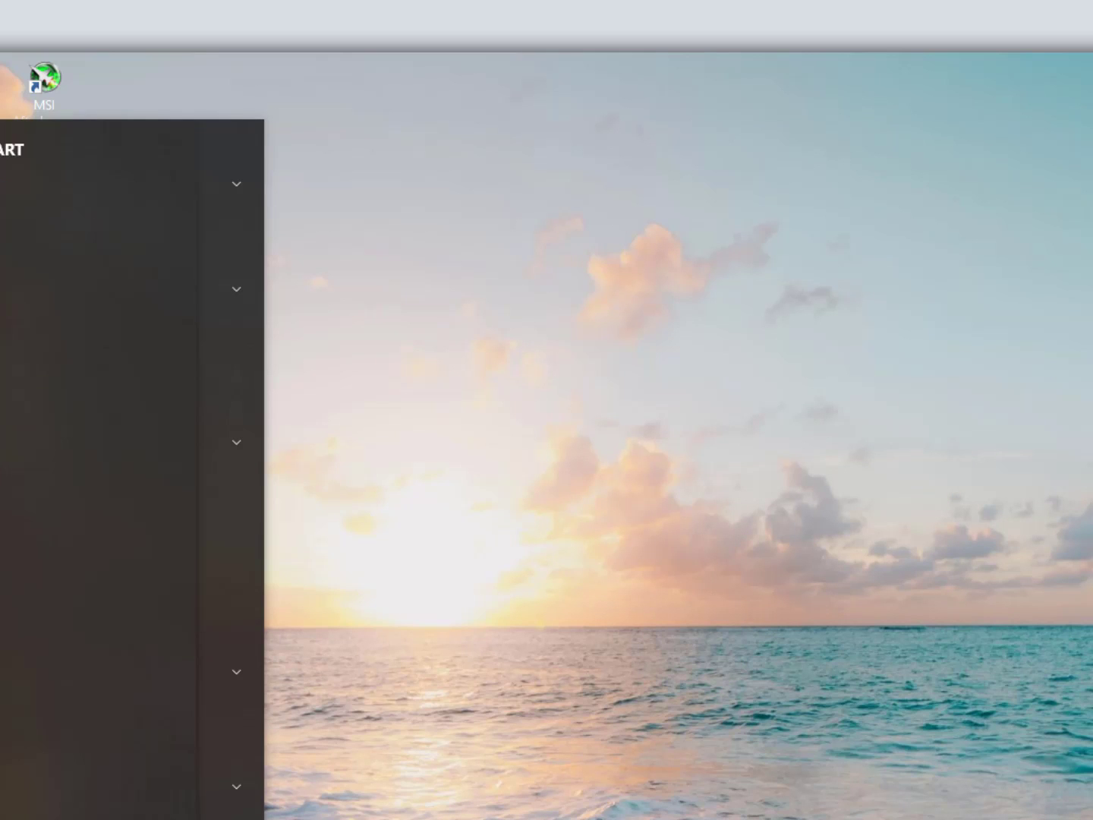
# Open Control Panel's Uninstall a program list of installed programs.
pyautogui.write('control')
pyautogui.press('Return')
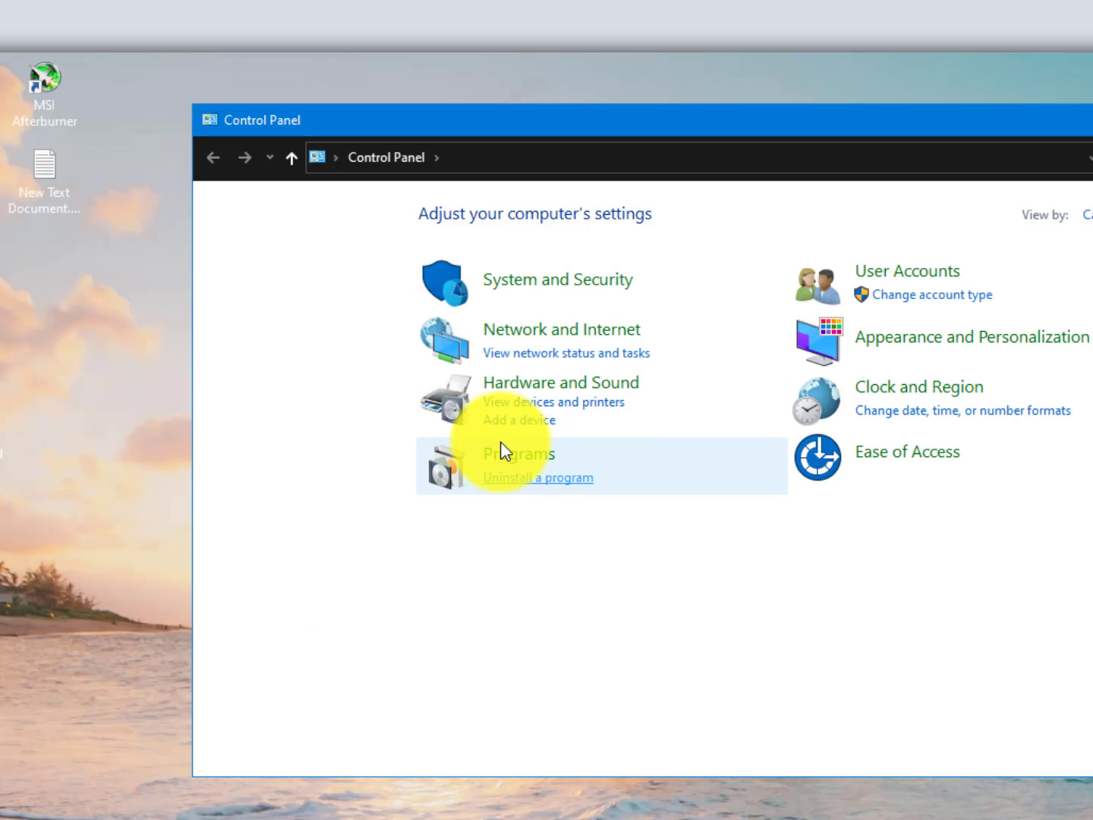
pyautogui.click(534, 478)
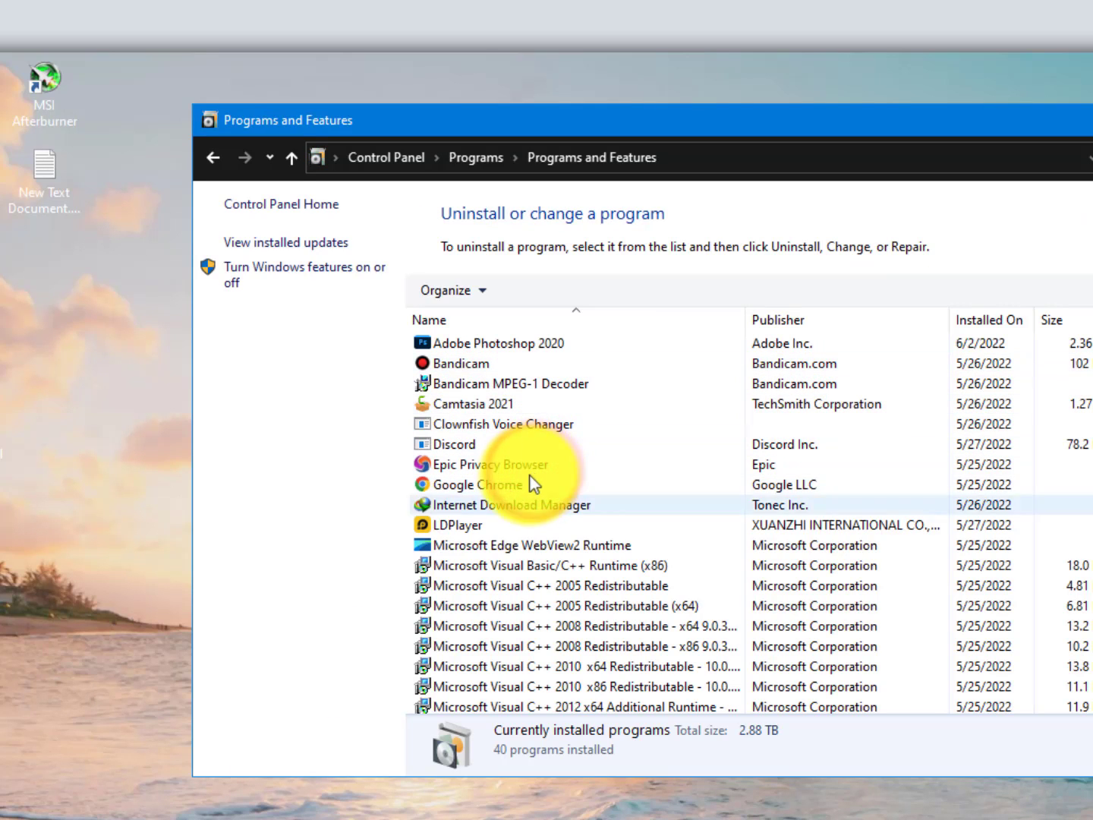
# Start uninstalling LDPlayer, dismiss its uninstall survey, and close Programs and Features.
pyautogui.rightClick(471, 522)
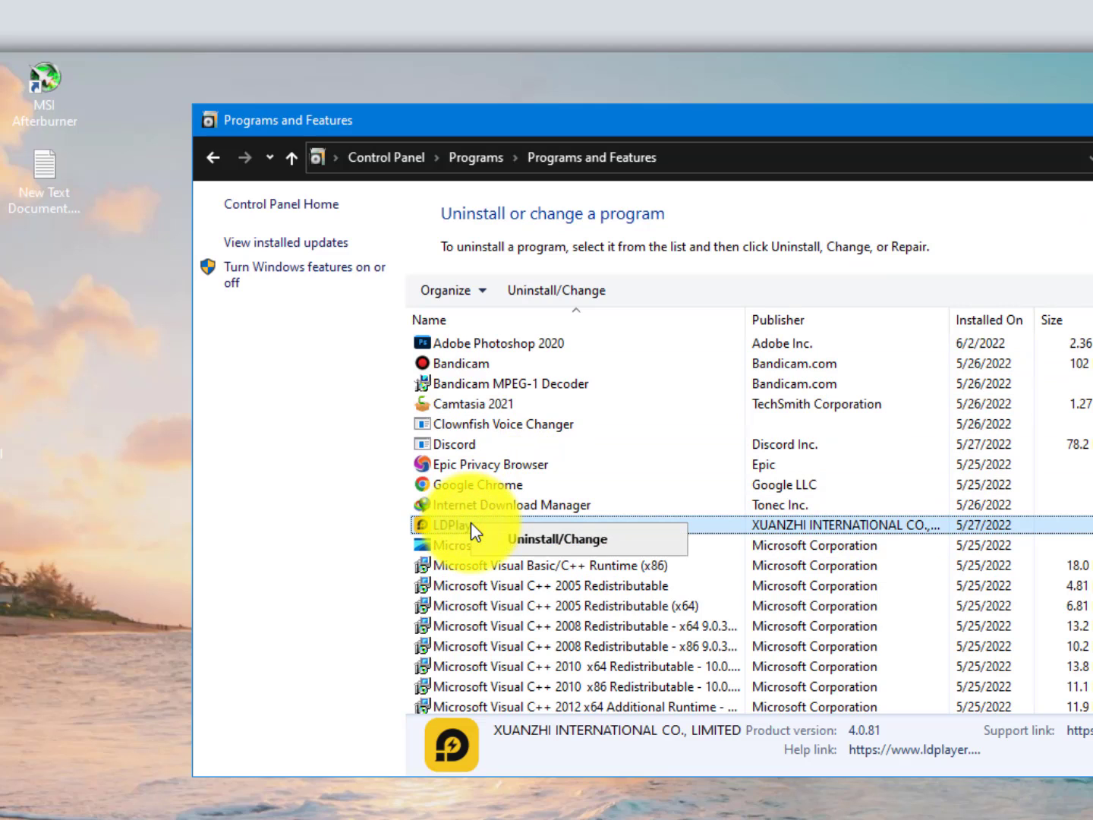
pyautogui.click(489, 538)
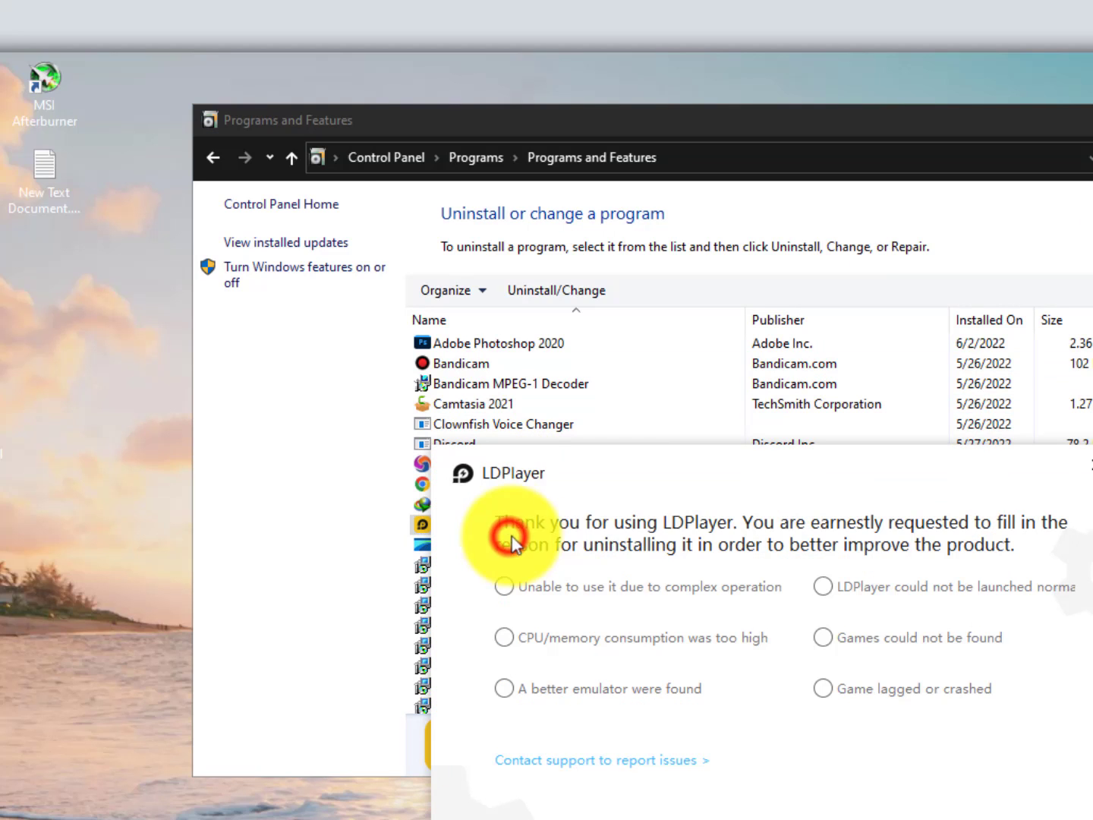
pyautogui.click(728, 461)
pyautogui.click(912, 222)
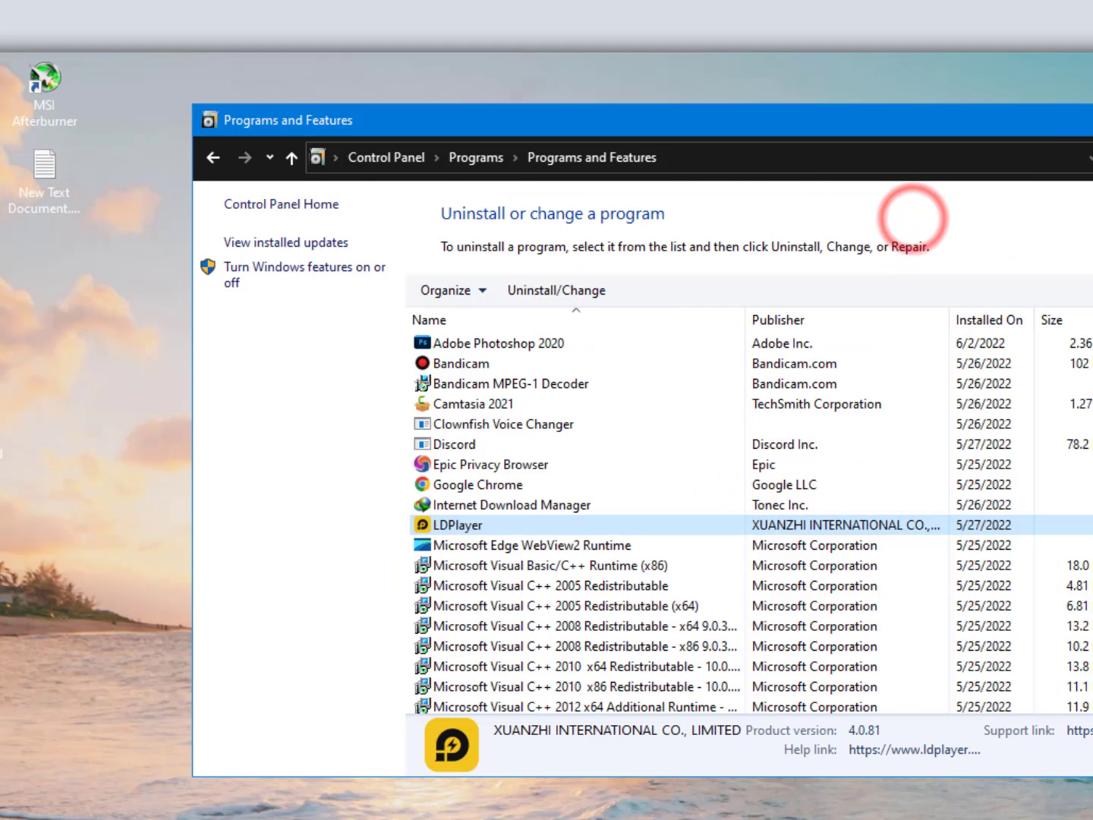
pyautogui.hotkey('alt', 'F4')
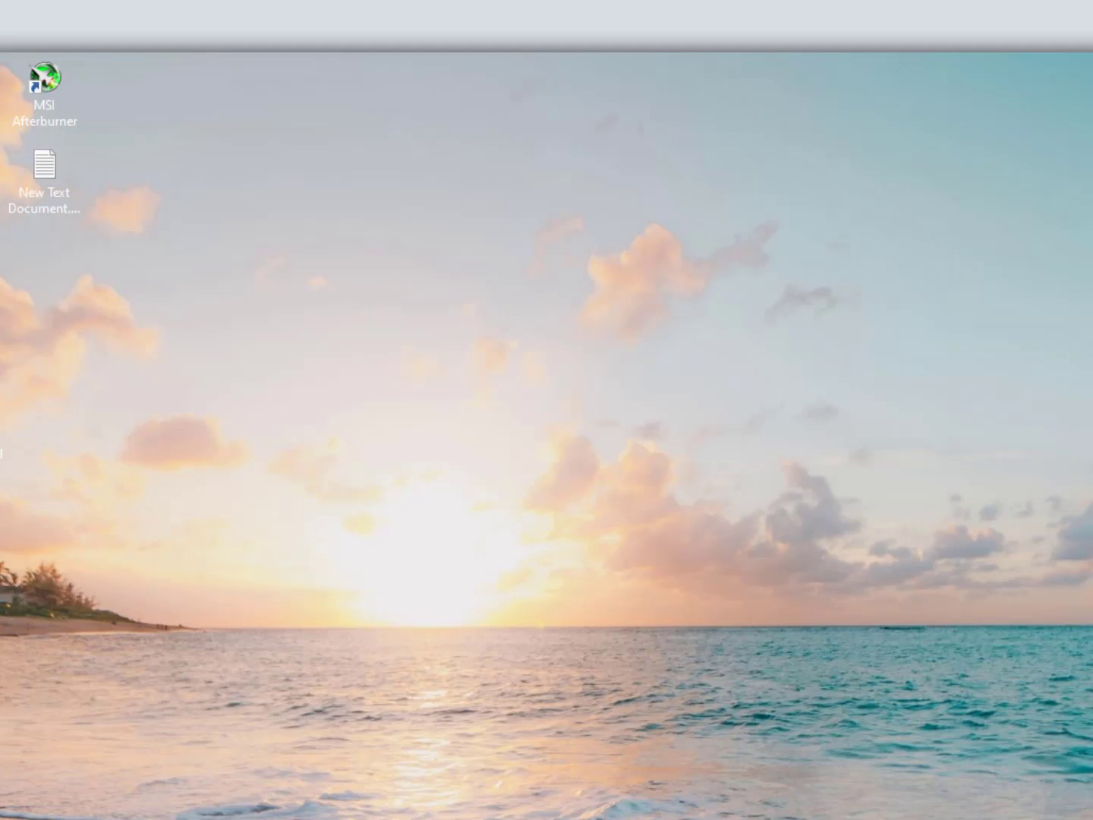
pyautogui.click(247, 209)
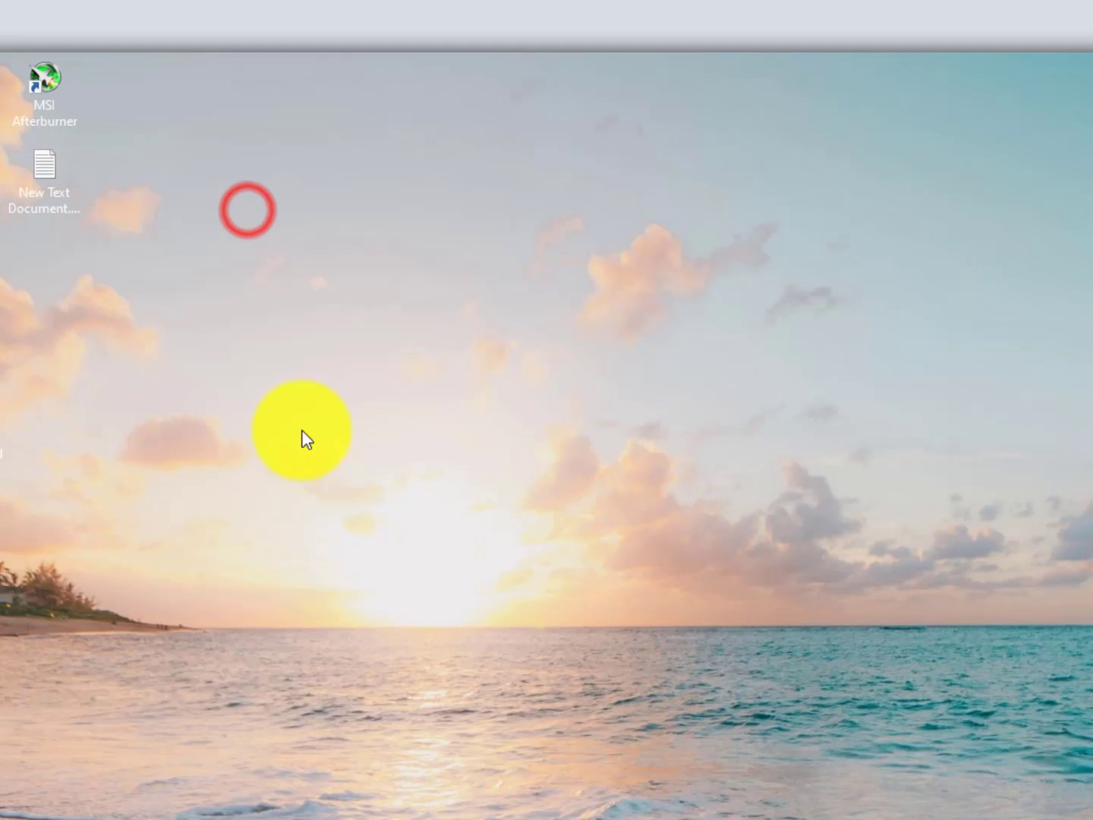